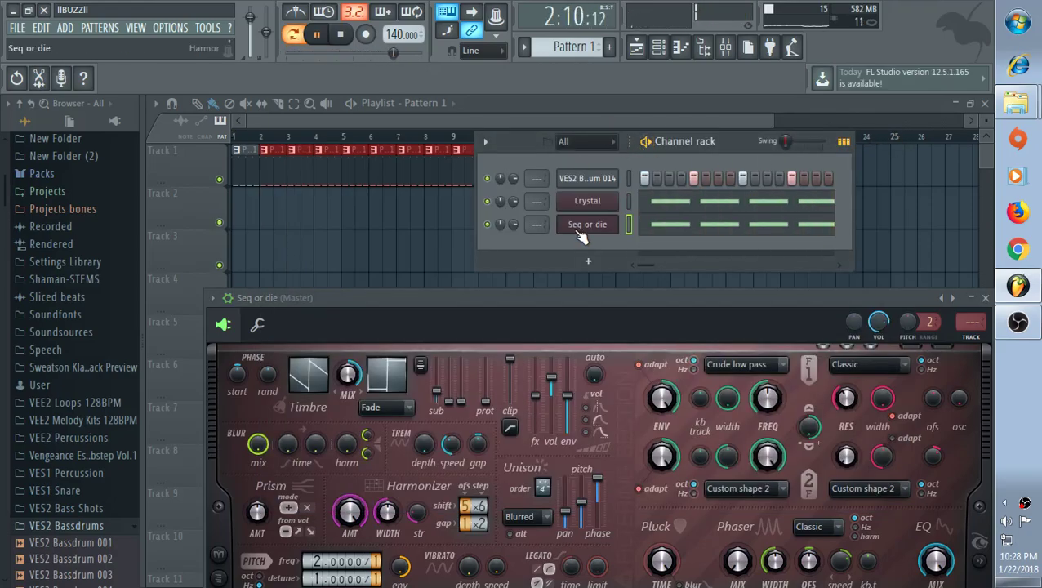
# - Play the song from the start, add a GMS channel, and load its Analog Bass 4 TE bass preset
pyautogui.click(233, 138)
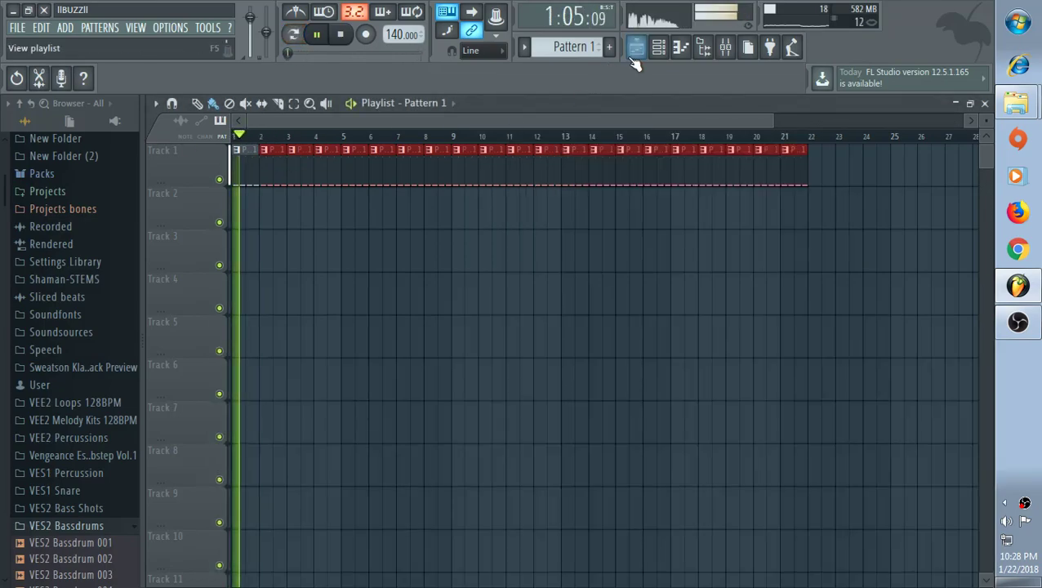
pyautogui.click(660, 49)
pyautogui.click(588, 260)
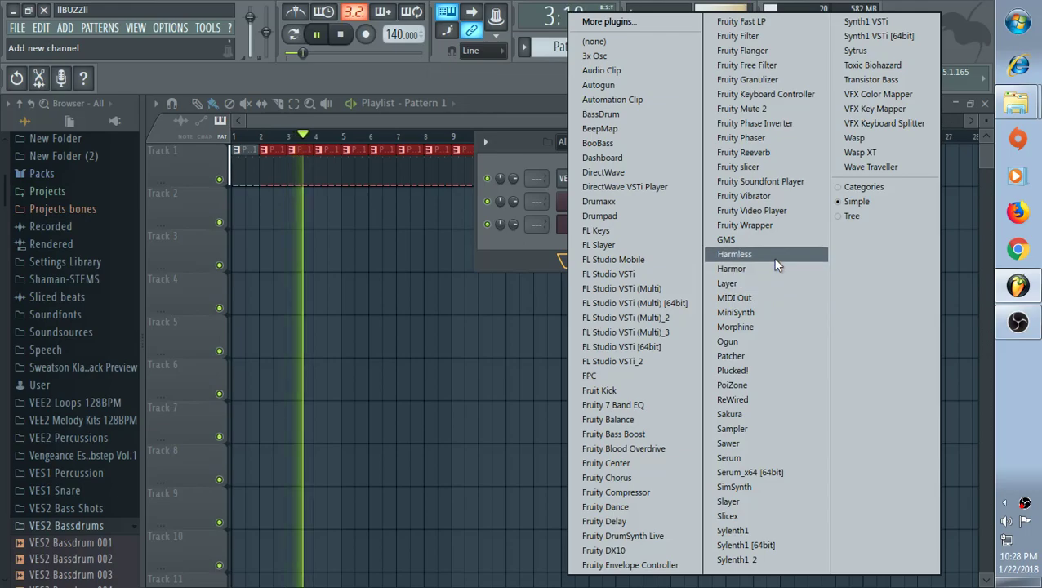
pyautogui.click(735, 240)
pyautogui.click(374, 438)
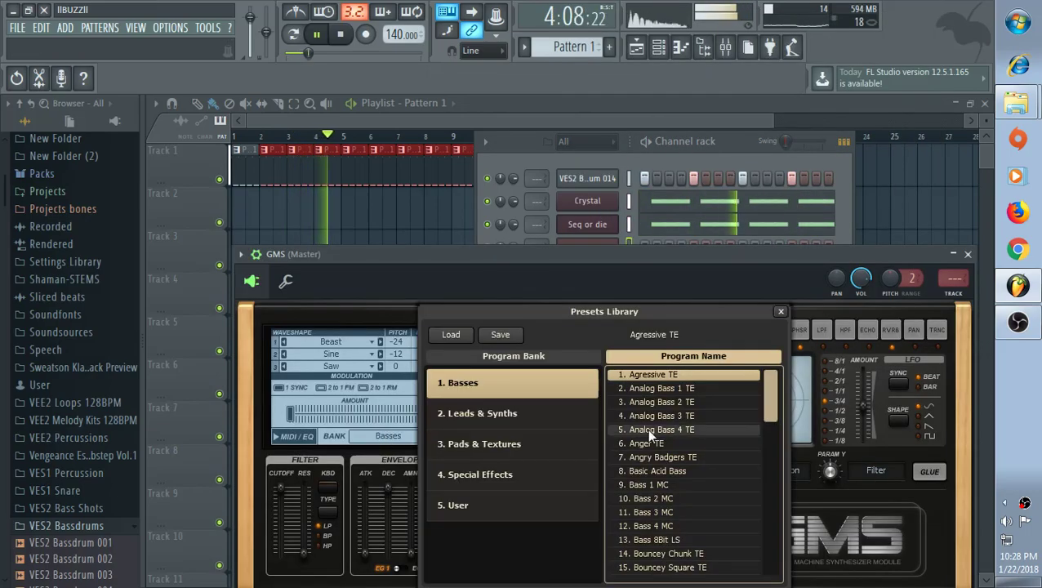
pyautogui.click(719, 430)
# - Copy all the notes of the Seq or die channel into the GMS channel's piano roll
pyautogui.click(728, 232)
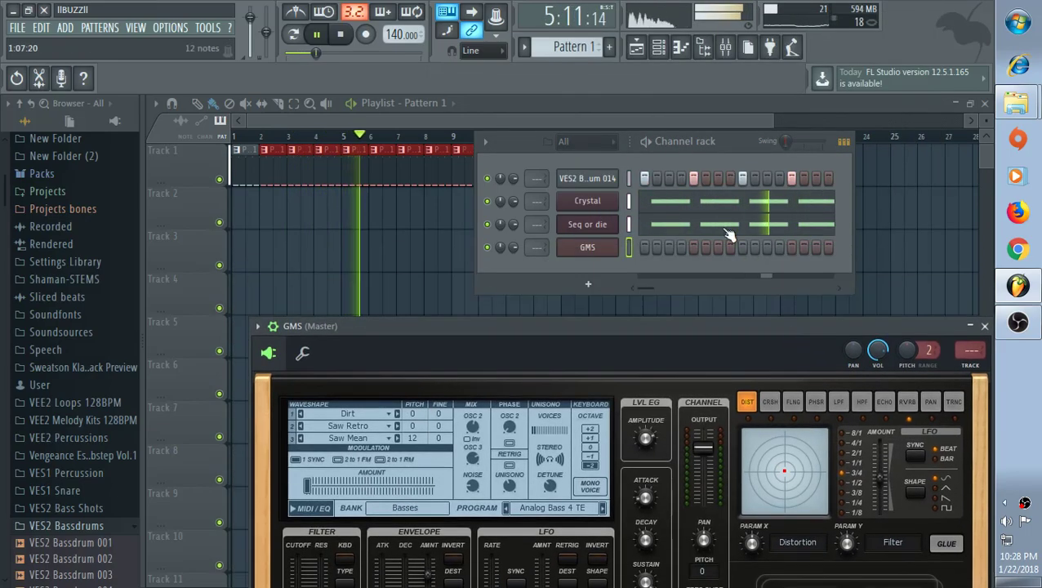
pyautogui.hotkey('ctrl', 'a')
pyautogui.click(899, 131)
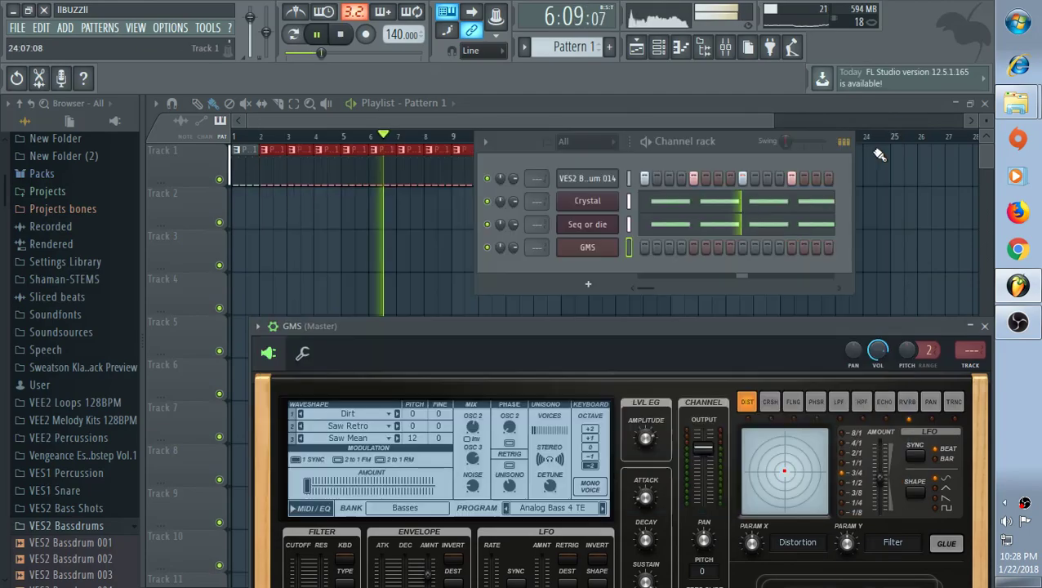
pyautogui.rightClick(600, 249)
pyautogui.click(651, 247)
pyautogui.hotkey('ctrl', 'v')
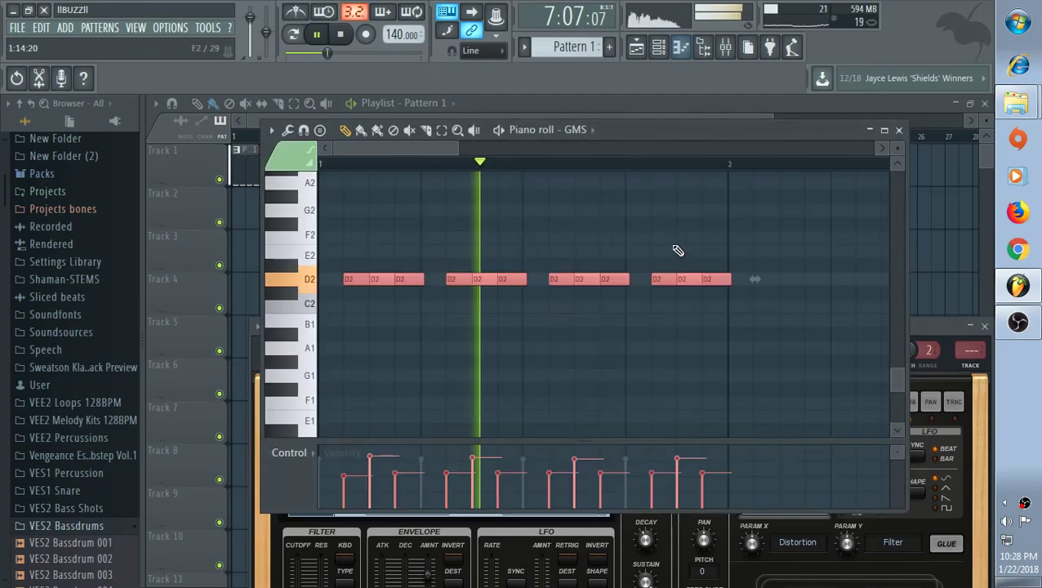
pyautogui.click(902, 132)
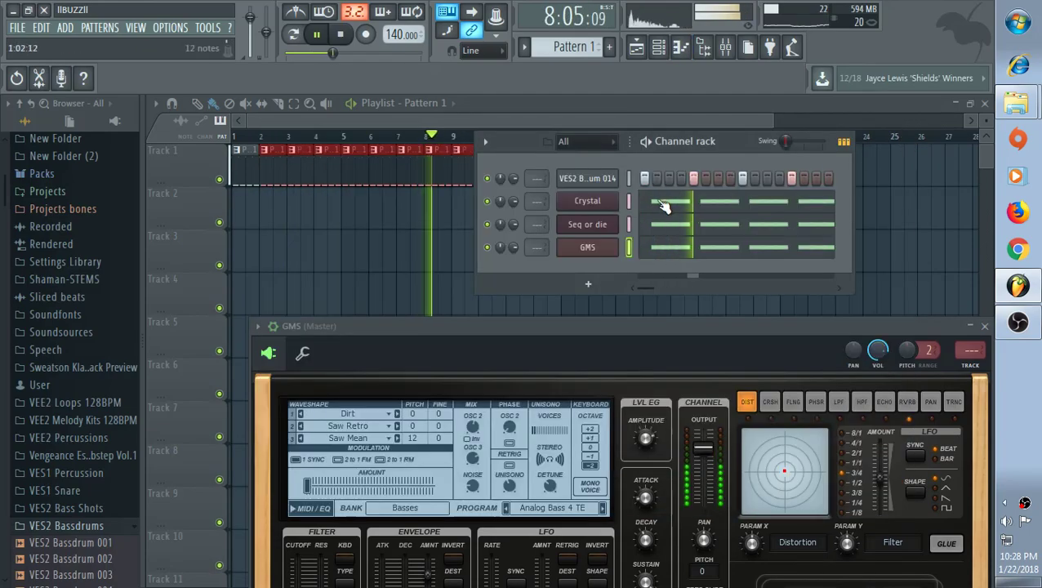
# - Mute Crystal and Seq or die, and audition the GMS presets Analog Bass 3, 2 and 1 TE, Agressive TE and Anger TE
pyautogui.click(488, 225)
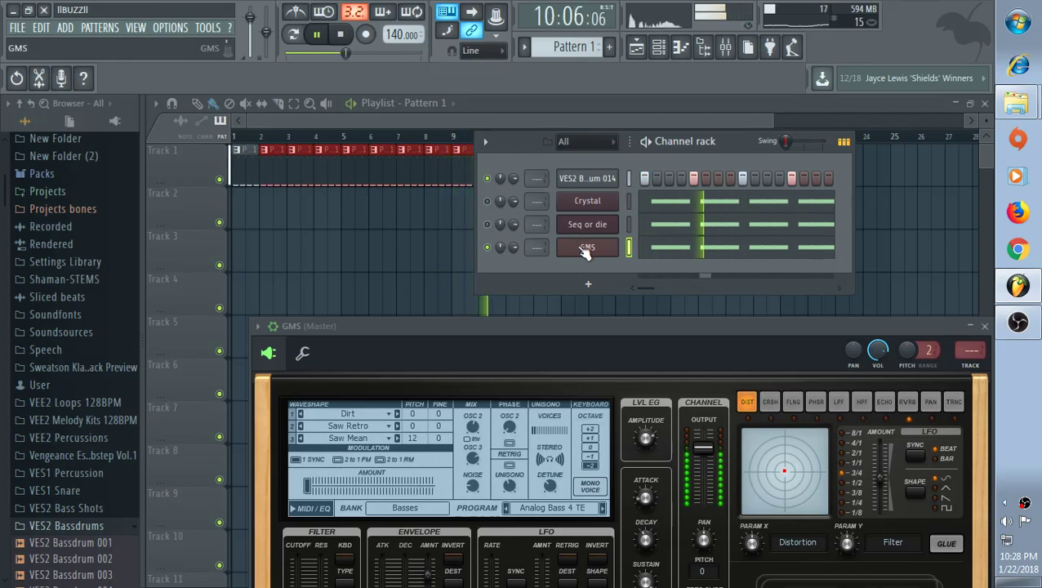
pyautogui.click(439, 508)
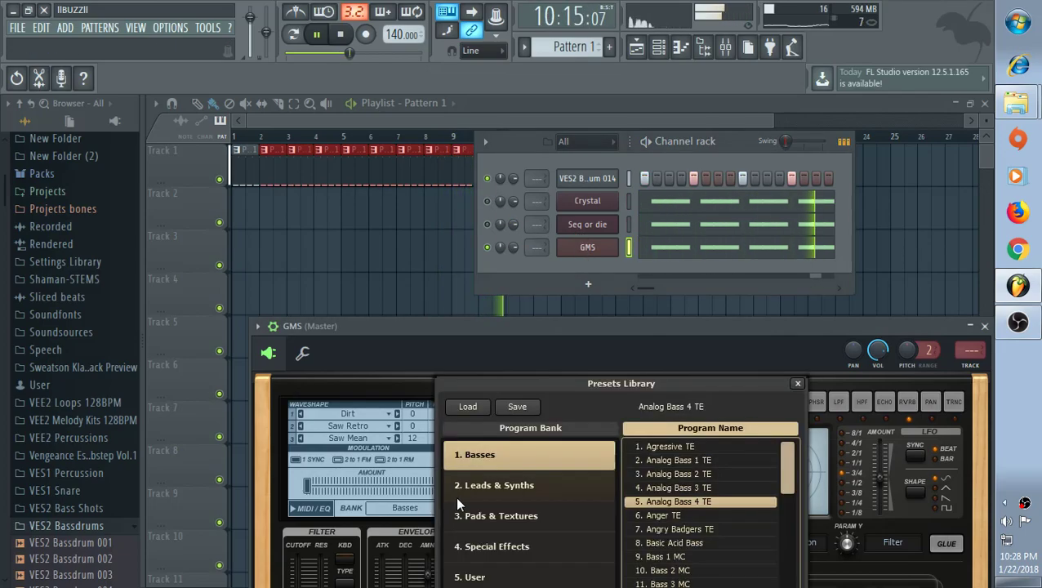
pyautogui.click(710, 488)
pyautogui.click(722, 473)
pyautogui.click(731, 461)
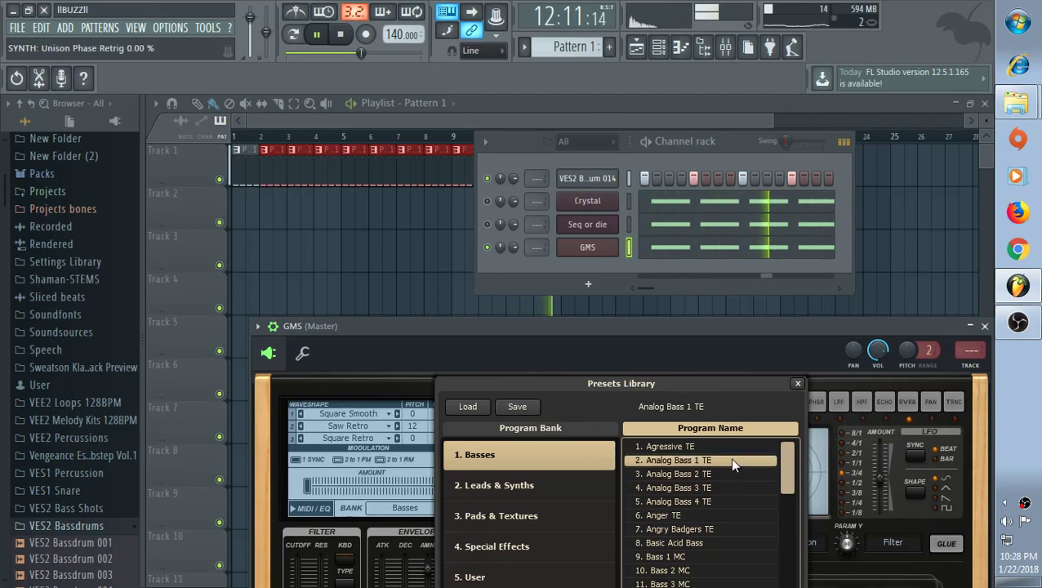
pyautogui.click(730, 446)
pyautogui.click(695, 515)
# - Audition Basic Acid Bass and Bass 1 MC from the Basses bank, and load Bass 4 MC in GMS
pyautogui.moveTo(680, 327); pyautogui.dragTo(650, 179)
pyautogui.click(393, 359)
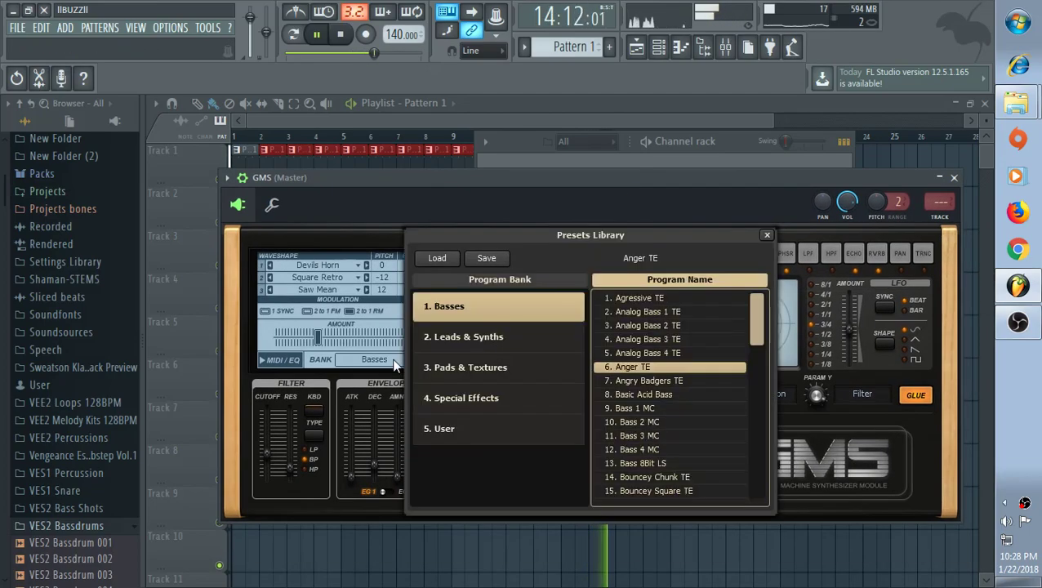
pyautogui.click(666, 395)
pyautogui.click(674, 410)
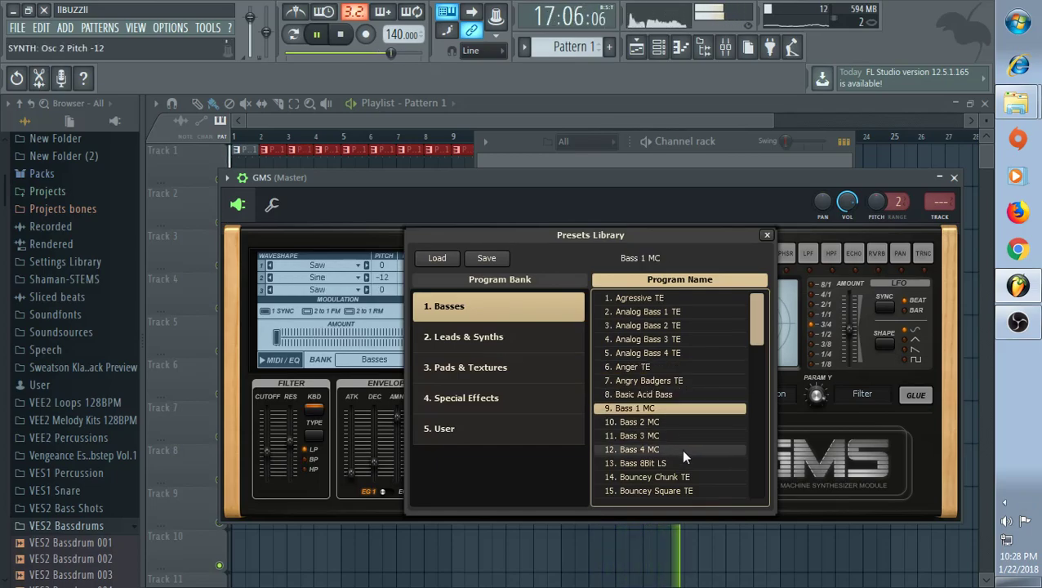
pyautogui.click(682, 450)
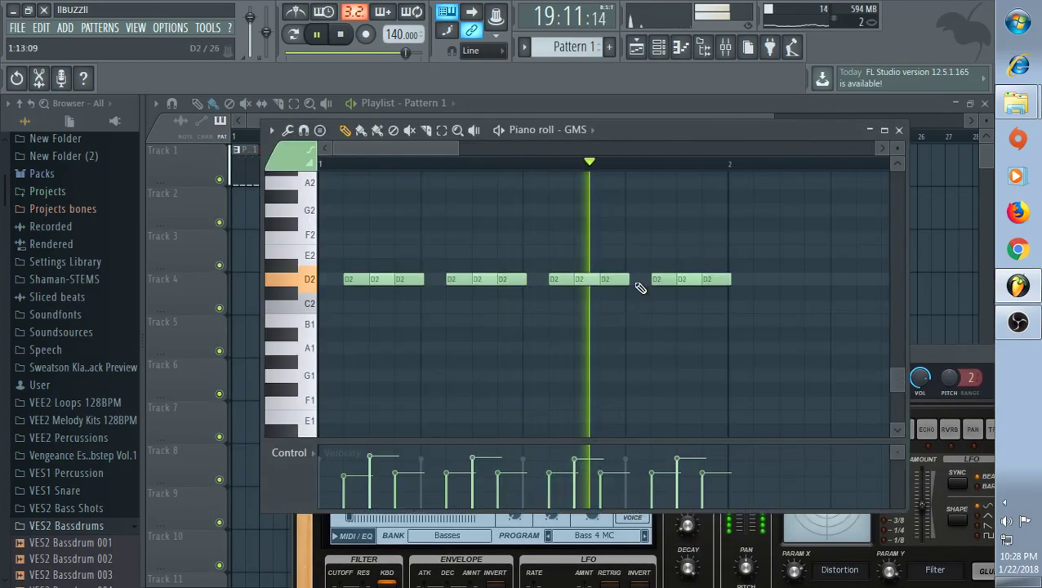
# - Transpose all GMS notes to D4 in the piano roll and unmute the Crystal and Seq or die channels
pyautogui.hotkey('ctrl', 'a')
pyautogui.moveTo(377, 279); pyautogui.dragTo(414, 239)
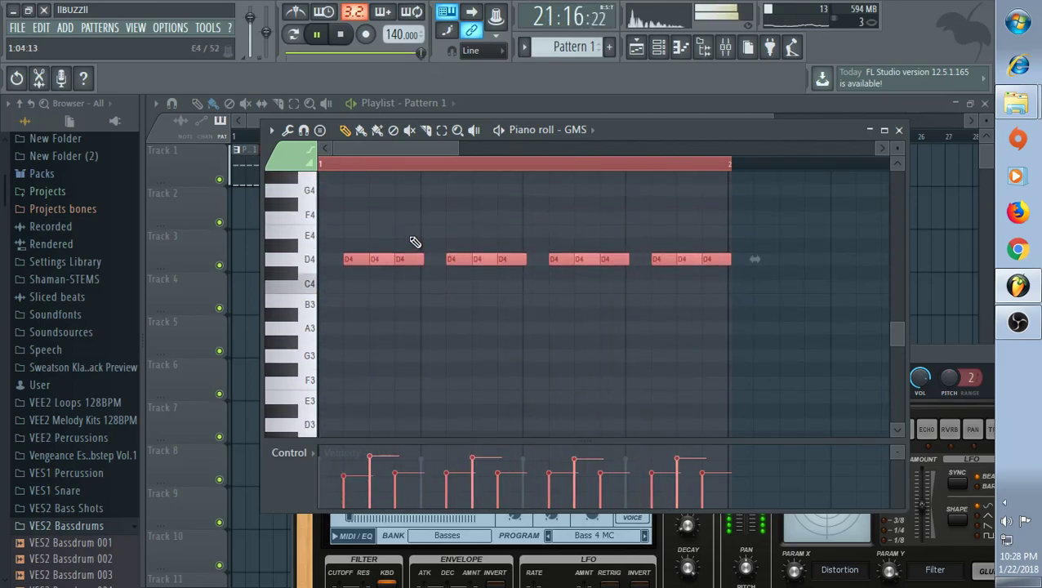
pyautogui.click(900, 130)
pyautogui.click(487, 224)
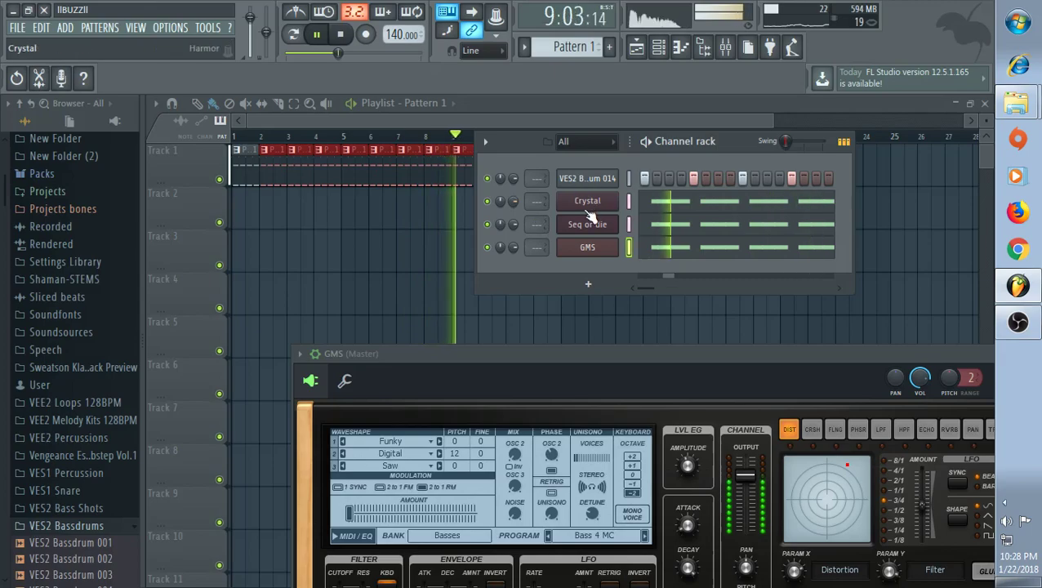
# - Return to the playlist and stop playback
pyautogui.click(736, 121)
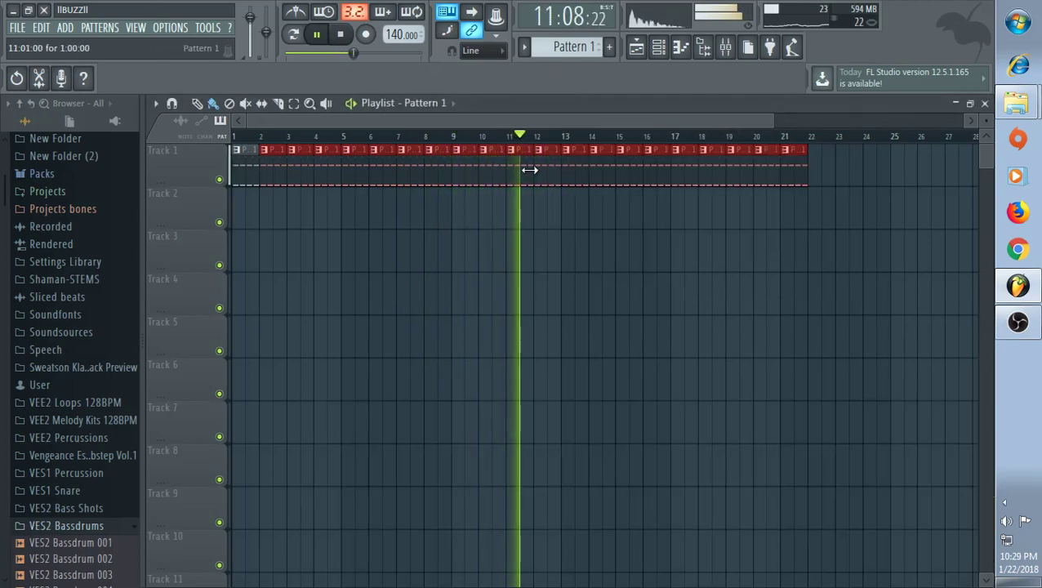
pyautogui.press('space')
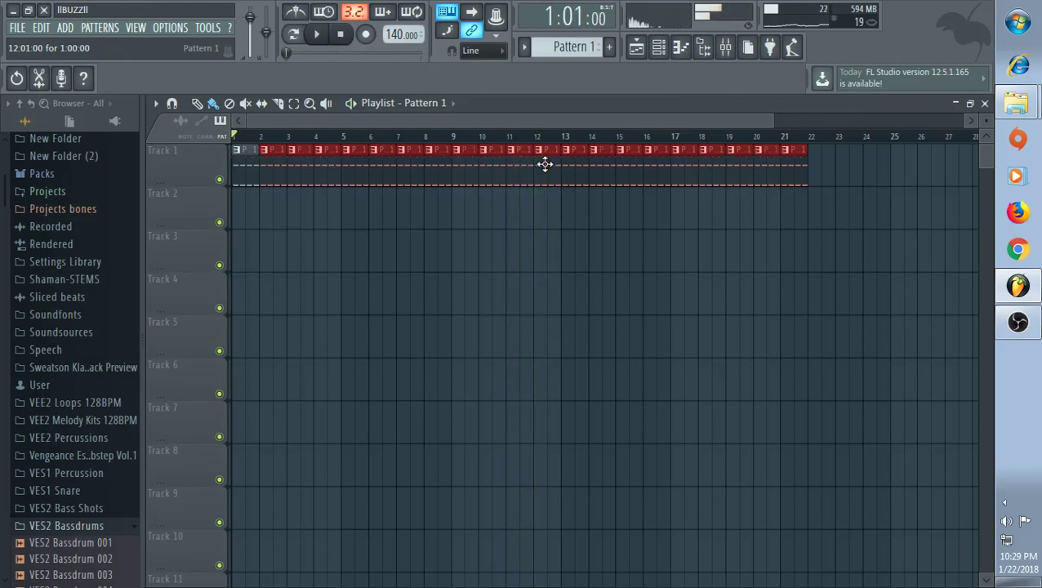
pyautogui.moveTo(769, 122); pyautogui.dragTo(451, 112)
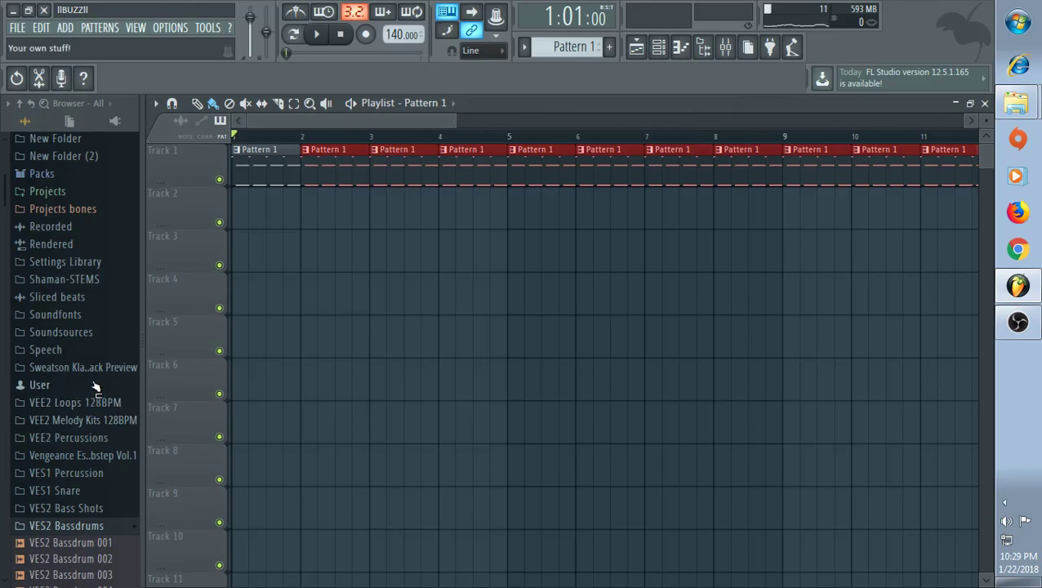
# - Look through the VES2 Bassdrums and VES1 Snare sample folders in the browser
pyautogui.scroll(-9, 99, 355)
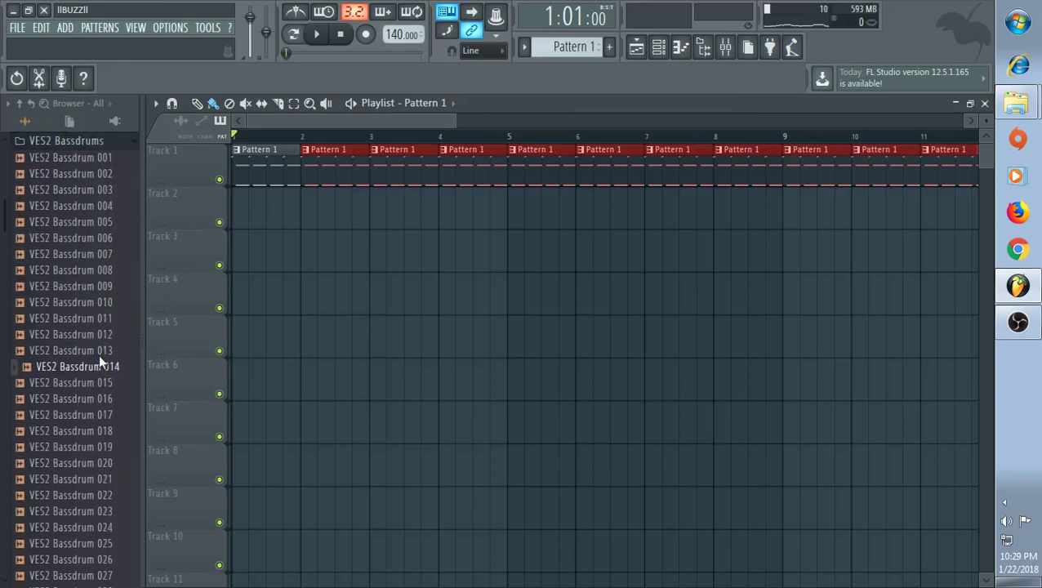
pyautogui.scroll(7, 99, 366)
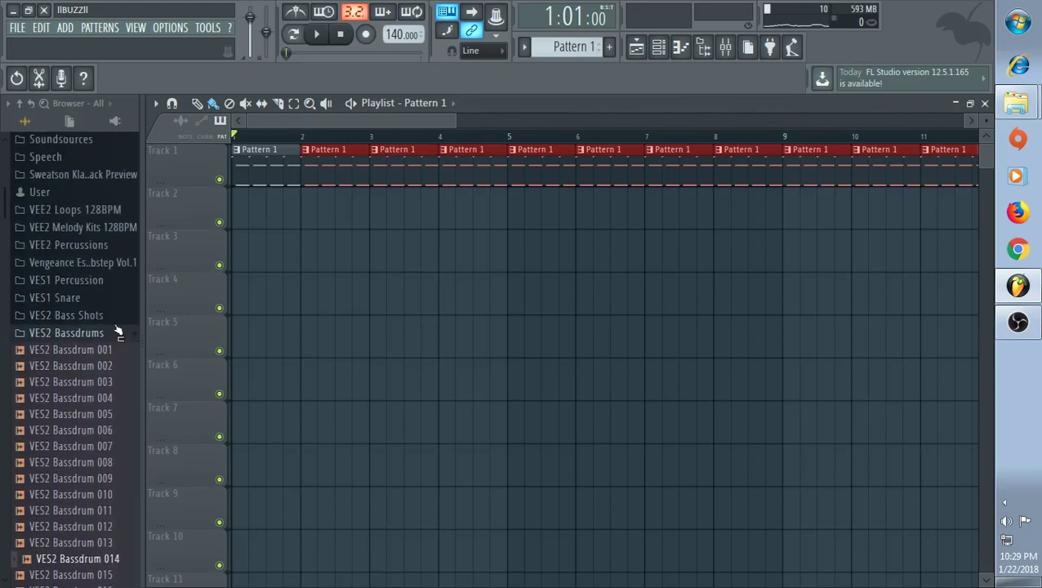
pyautogui.click(117, 331)
pyautogui.click(120, 297)
pyautogui.click(123, 302)
pyautogui.scroll(4, 120, 302)
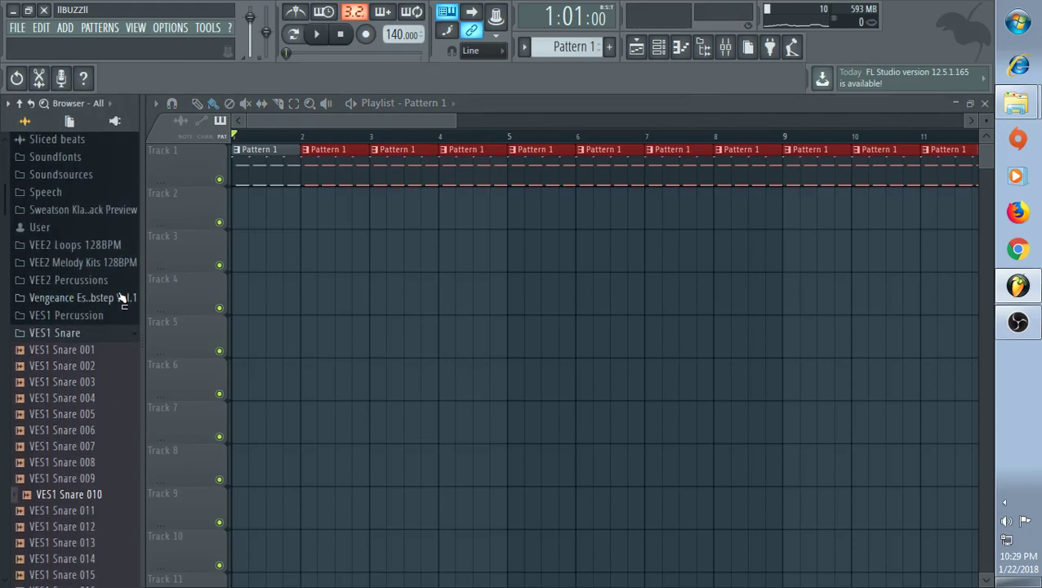
# - Look through the samples in the VES1 Percussion folder
pyautogui.click(124, 297)
pyautogui.click(117, 315)
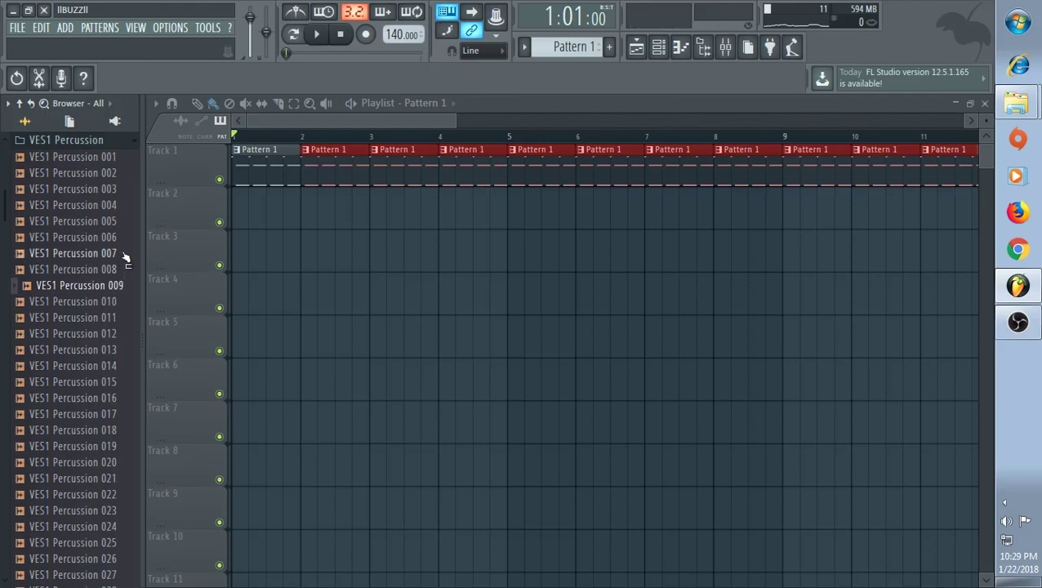
pyautogui.click(112, 481)
pyautogui.click(122, 525)
pyautogui.scroll(-11, 127, 516)
pyautogui.click(129, 511)
pyautogui.scroll(-7, 129, 516)
pyautogui.click(129, 512)
pyautogui.scroll(-11, 130, 527)
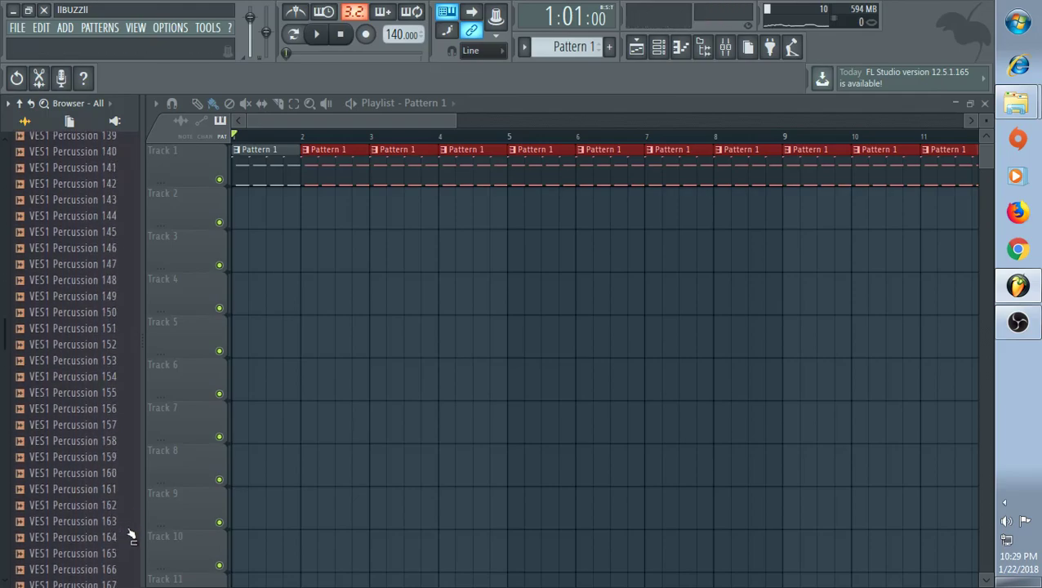
pyautogui.click(129, 530)
pyautogui.scroll(-3, 130, 527)
pyautogui.scroll(-12, 128, 527)
pyautogui.scroll(1, 130, 522)
# - Look through the VES2 Percussive samples inside the VES2 Percussion folder
pyautogui.click(82, 315)
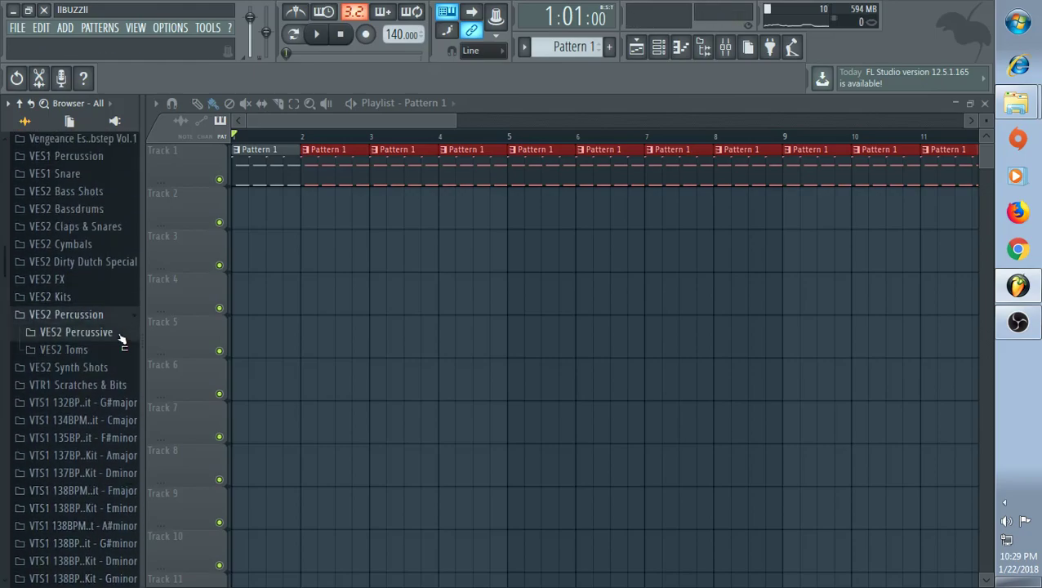
pyautogui.click(120, 334)
pyautogui.click(121, 335)
pyautogui.click(117, 285)
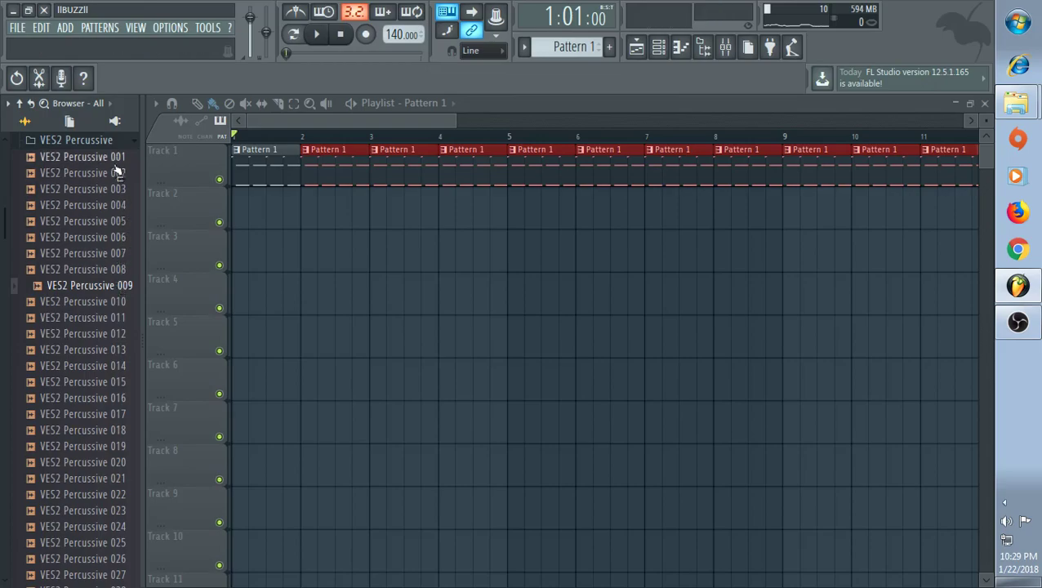
pyautogui.click(122, 140)
pyautogui.scroll(2, 114, 206)
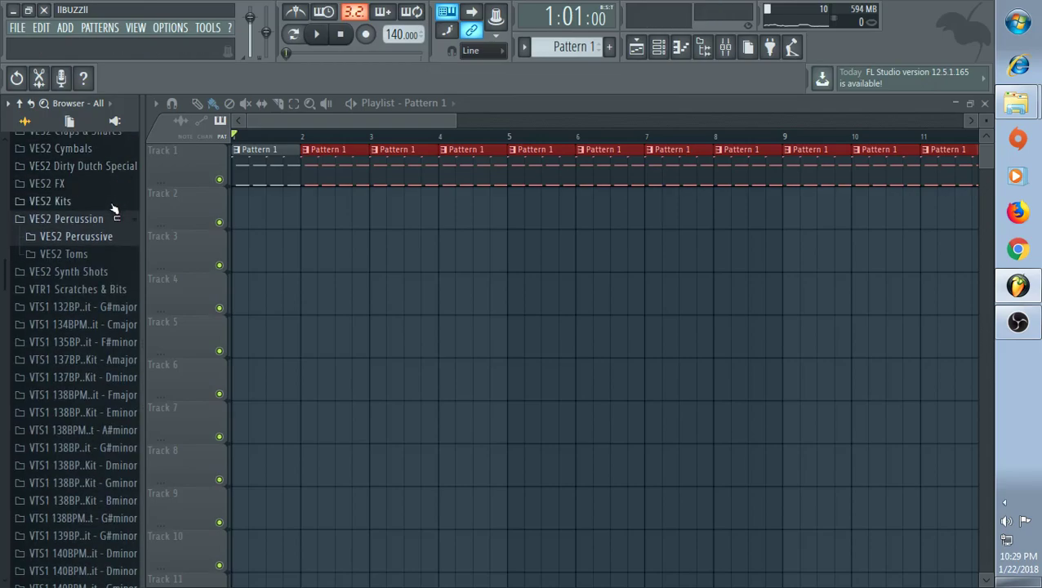
# - Find VES2 FX Impact 08 in the VES2 FX Impact folder and place it on playlist Track 2 at bar 4
pyautogui.click(116, 188)
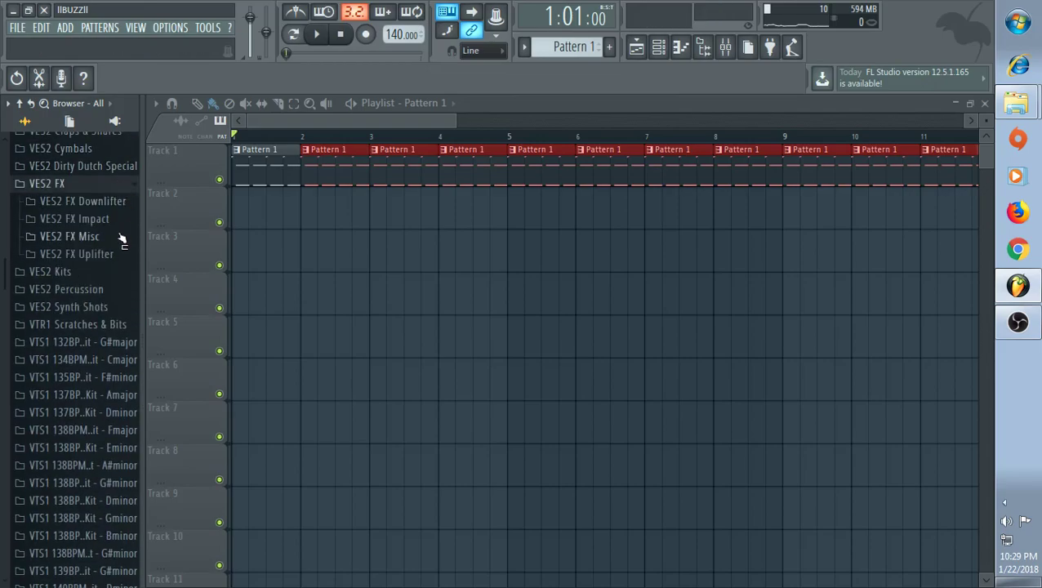
pyautogui.click(119, 219)
pyautogui.click(119, 223)
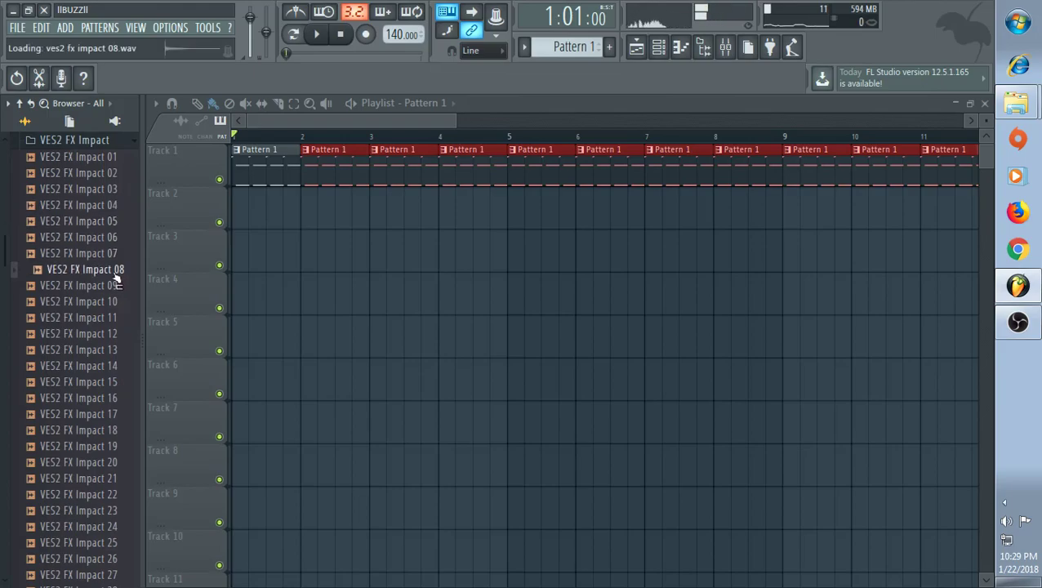
pyautogui.moveTo(423, 216); pyautogui.dragTo(465, 205)
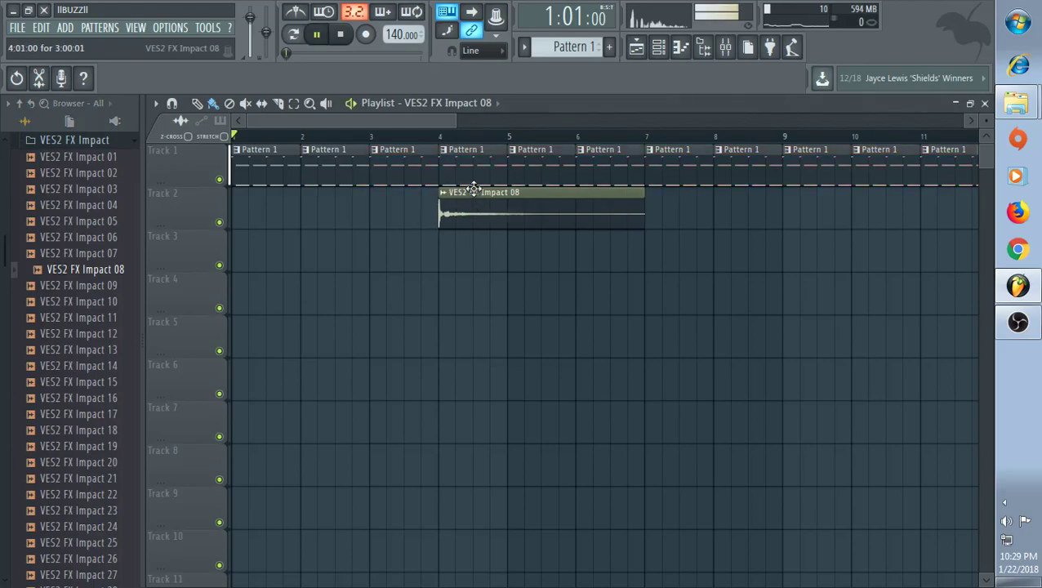
# - Save the project in the Projects folder under the name PYSTRANCE
pyautogui.click(18, 27)
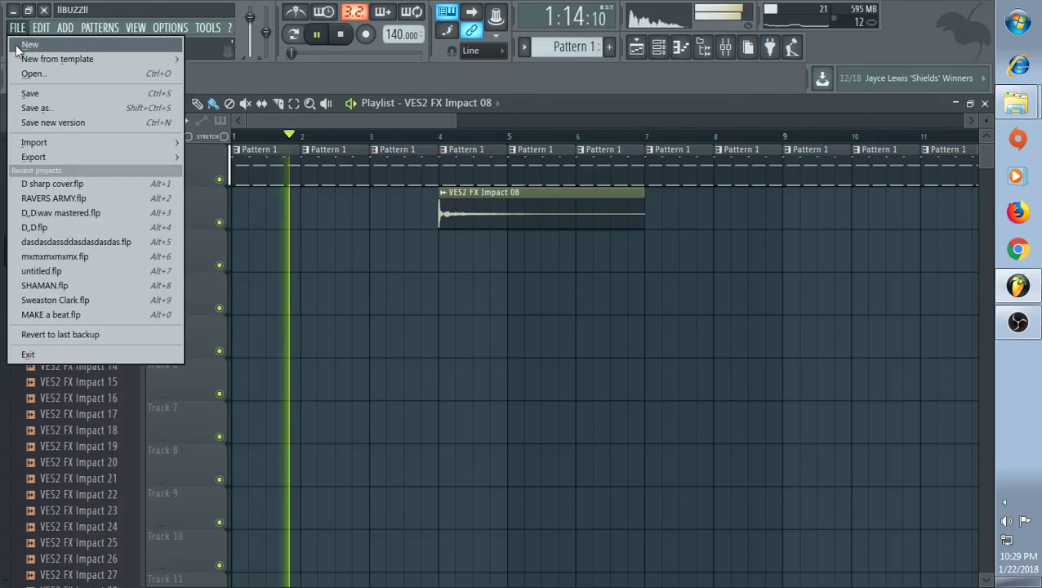
pyautogui.click(32, 95)
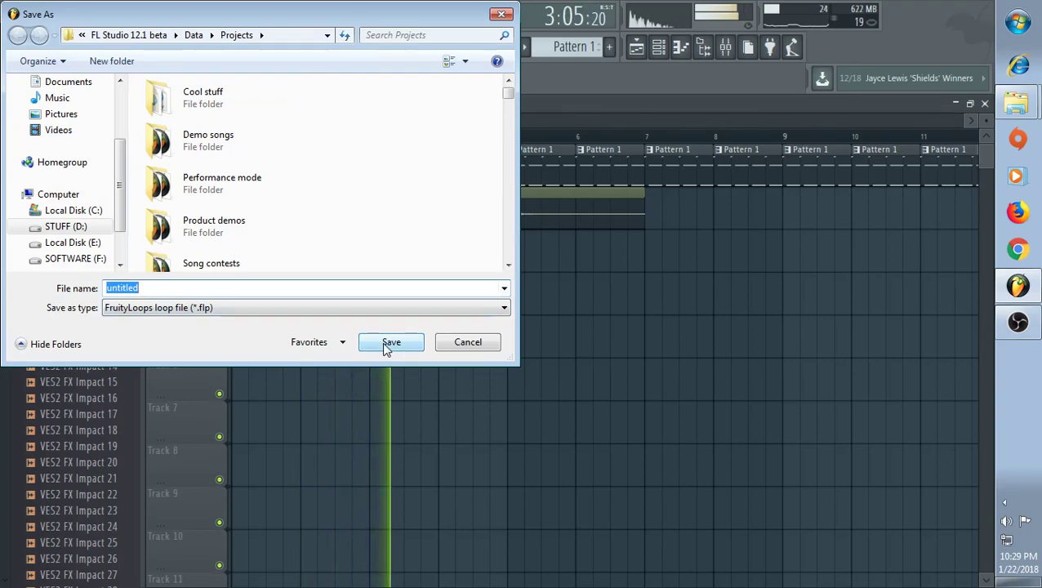
pyautogui.write('PYSTRANCE')
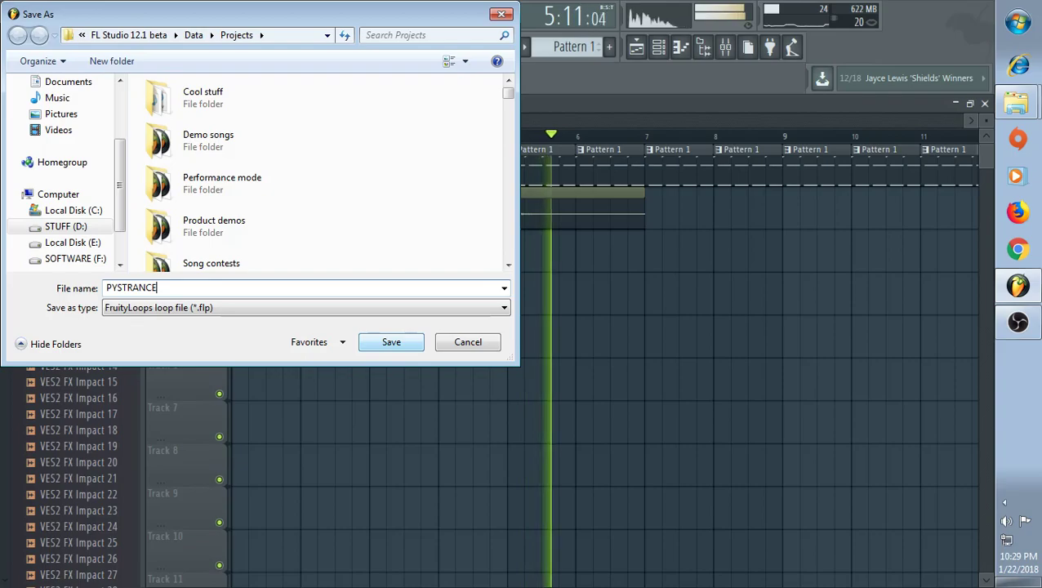
pyautogui.click(392, 342)
# - Stop playback, show the Unsorted channels in the channel rack, and route Crystal, Seq or die and GMS to mixer track 1
pyautogui.moveTo(461, 121); pyautogui.dragTo(601, 121)
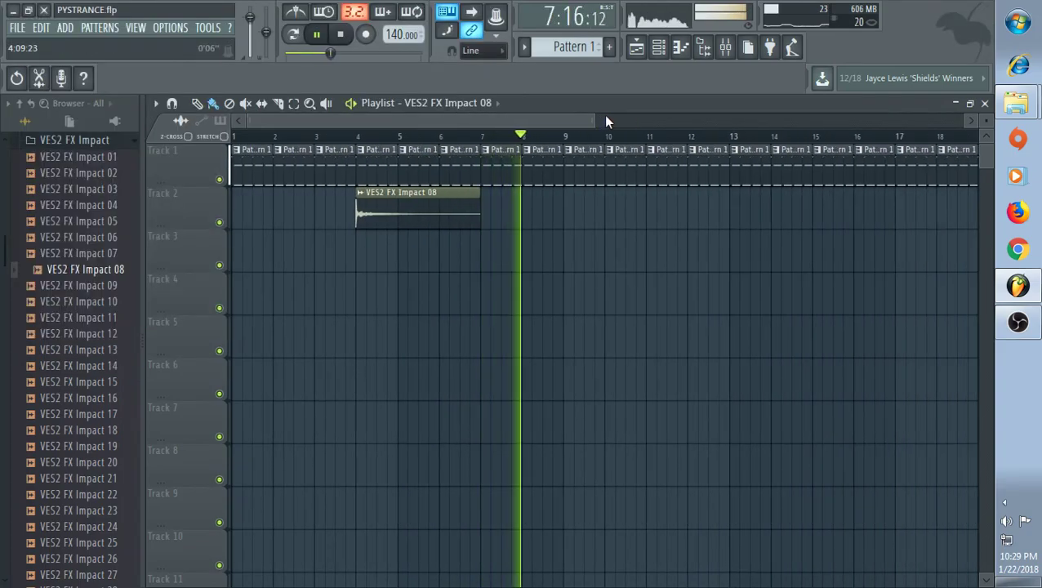
pyautogui.press('space')
pyautogui.click(658, 47)
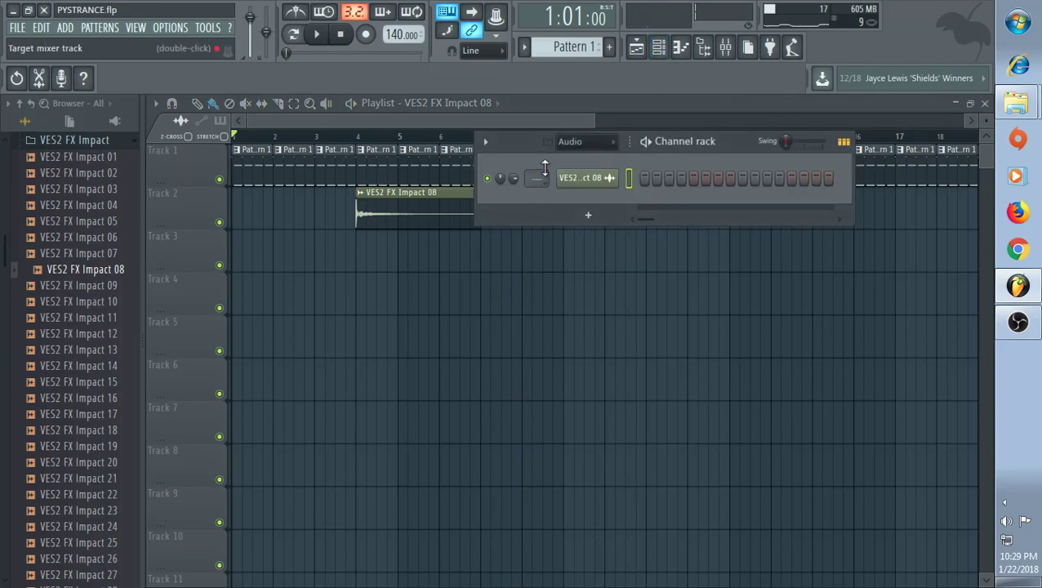
pyautogui.click(578, 193)
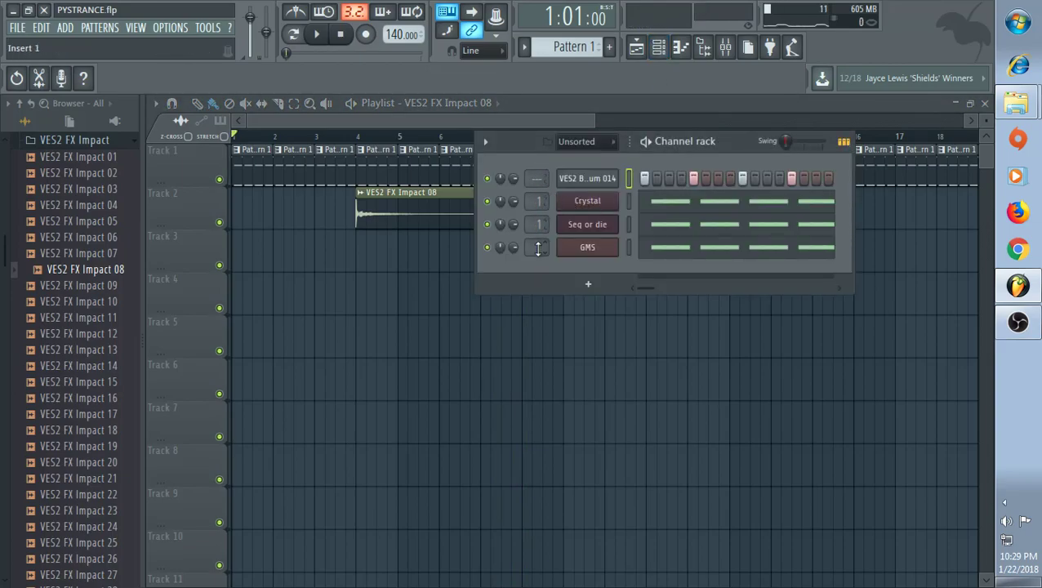
# - Open the Manipulator effect on mixer Insert 1 during playback and set its dry/wet mix to 56%
pyautogui.press('F9')
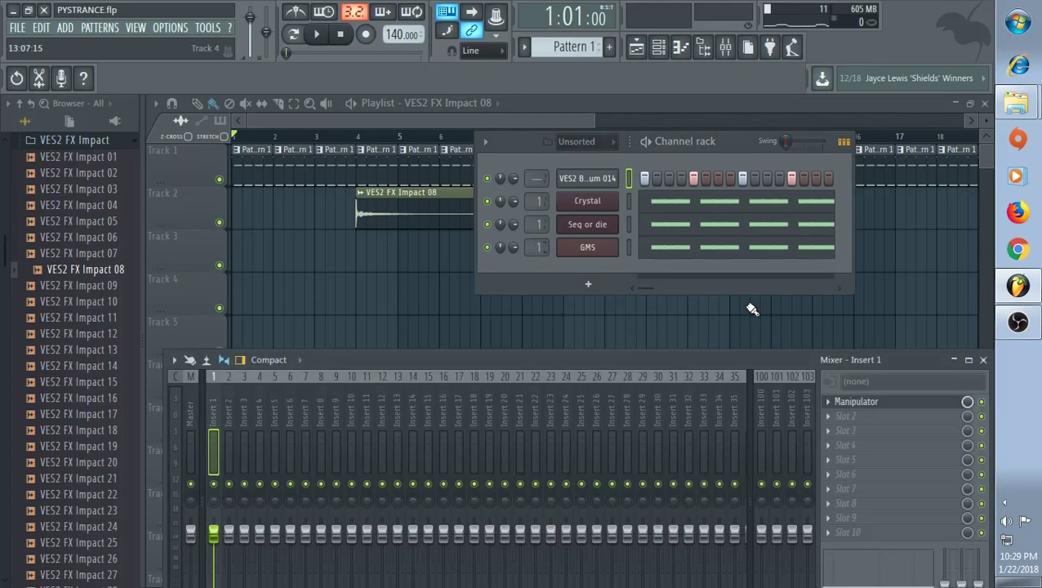
pyautogui.click(877, 404)
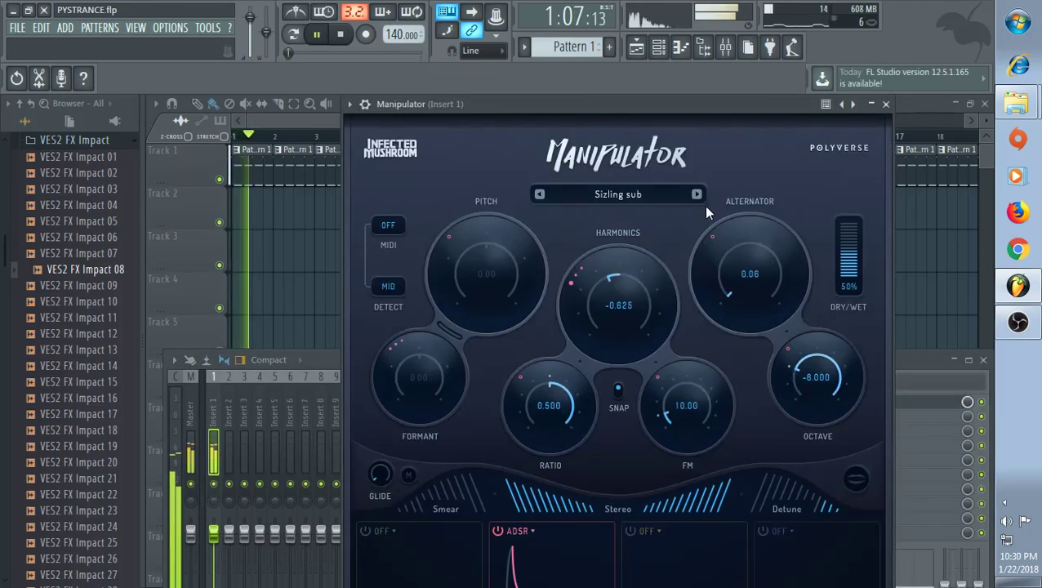
pyautogui.moveTo(837, 237); pyautogui.dragTo(854, 260)
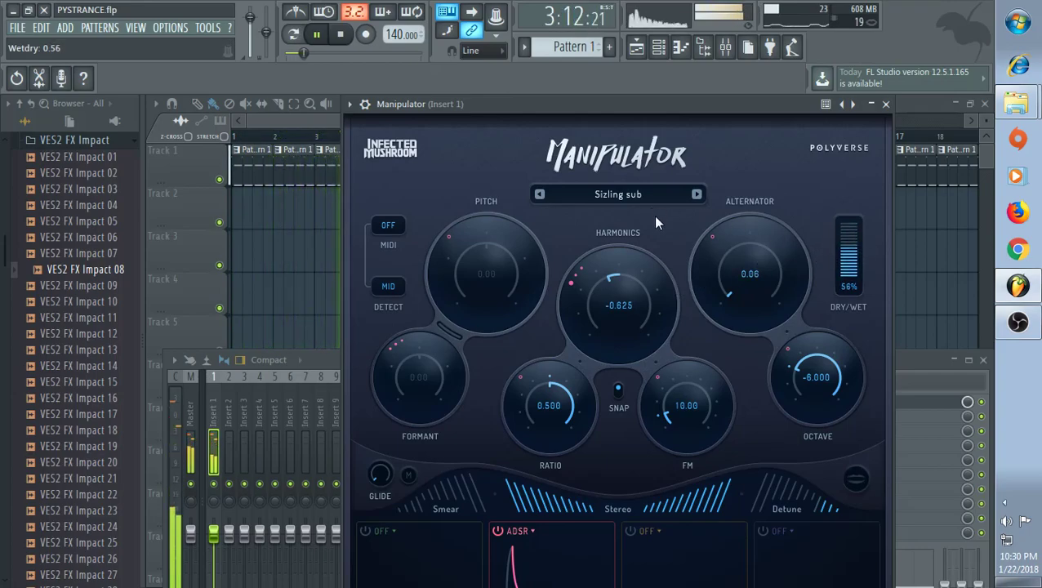
# - Audition the Disect and Automorph presets in Manipulator and settle on Disect
pyautogui.click(745, 233)
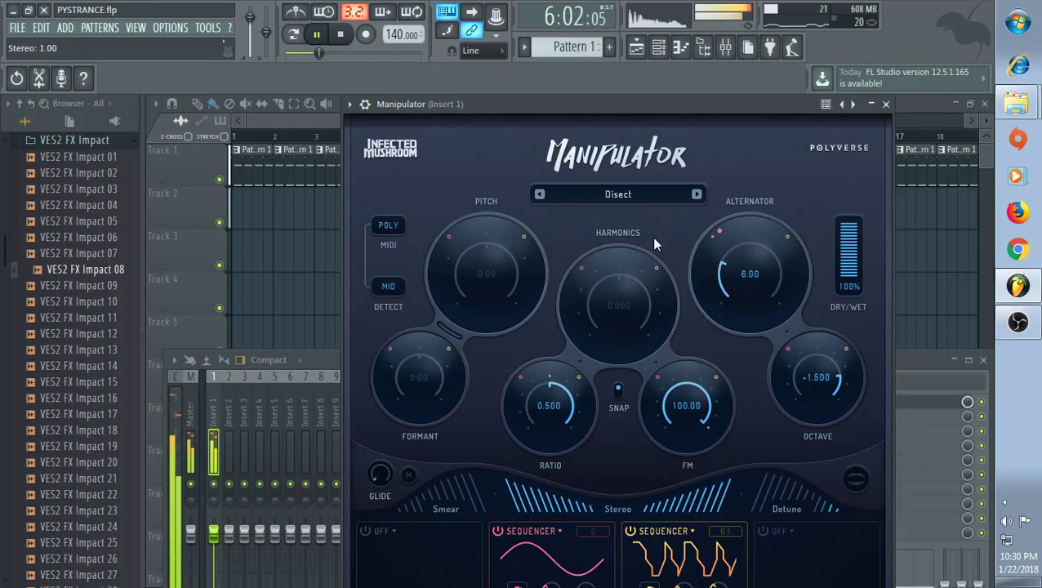
pyautogui.click(726, 241)
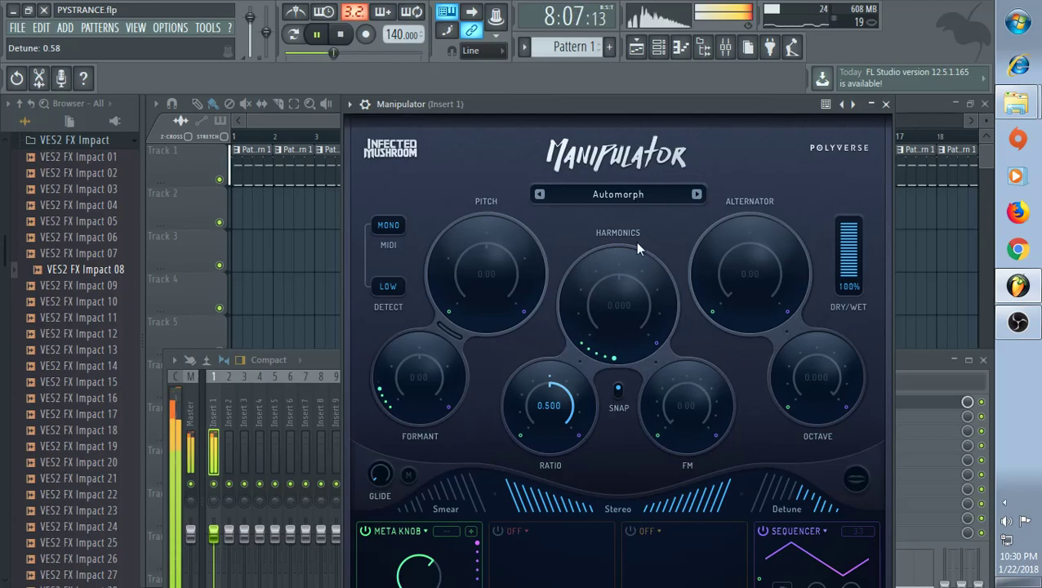
pyautogui.click(717, 223)
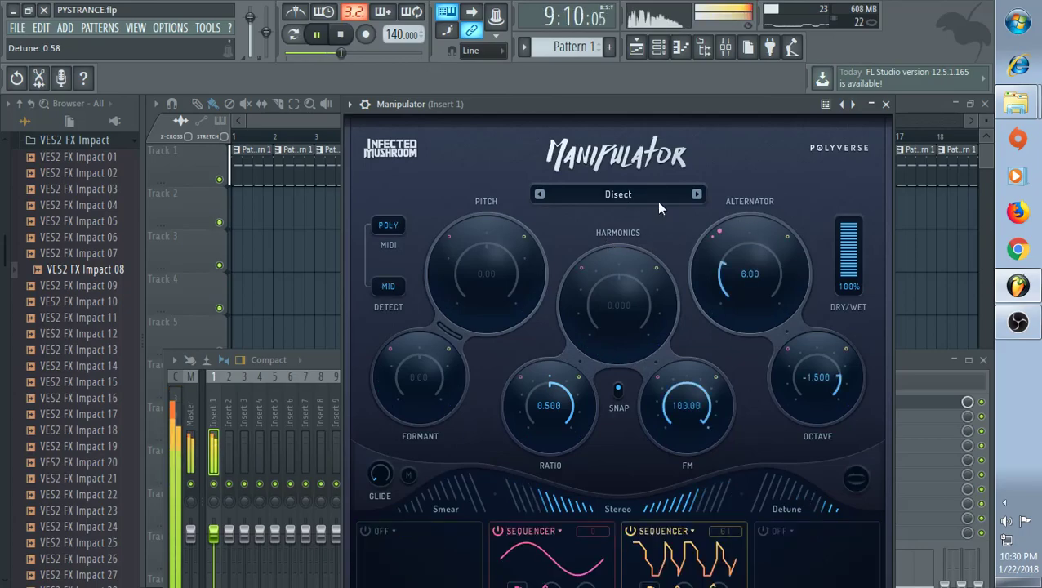
# - Transpose all Seq or die notes up one octave from D2 to D3 and replay the song
pyautogui.click(680, 46)
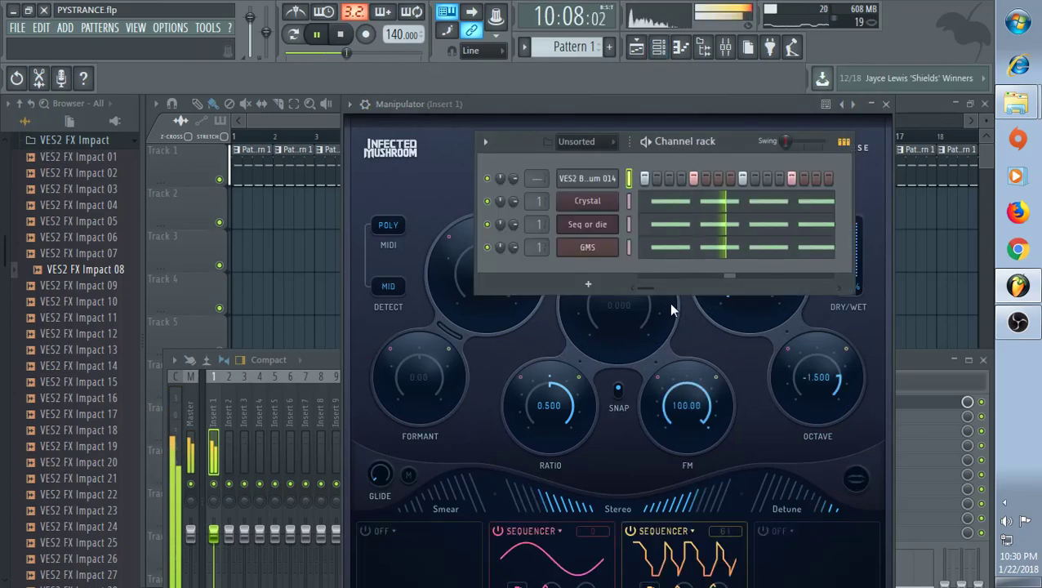
pyautogui.click(704, 230)
pyautogui.scroll(-10, 484, 274)
pyautogui.press('space')
pyautogui.scroll(-1, 632, 283)
pyautogui.hotkey('ctrl', 'a')
pyautogui.moveTo(362, 385); pyautogui.dragTo(349, 217)
pyautogui.press('space')
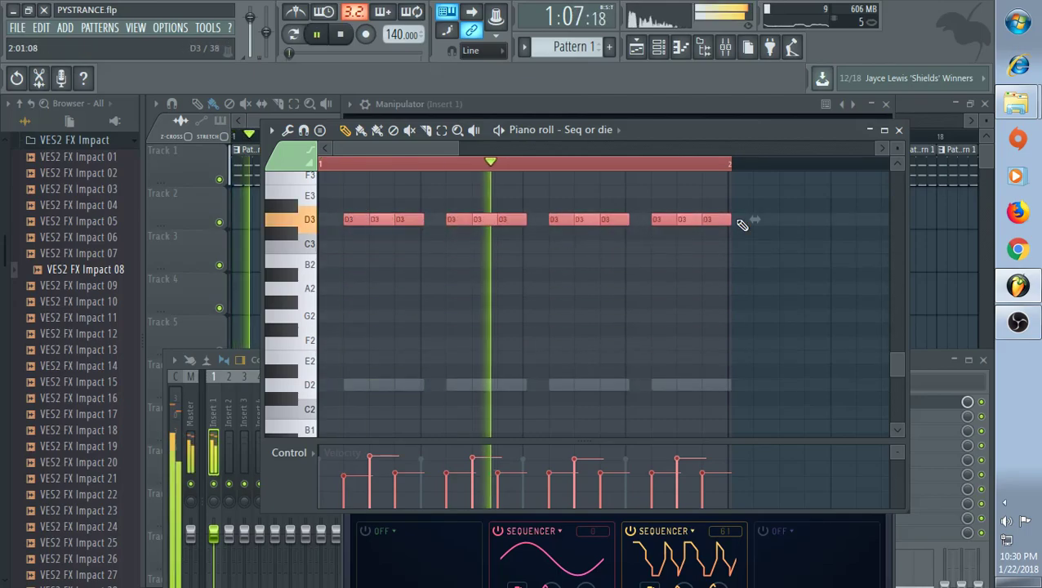
# - Transpose all Crystal notes up one octave from D2 to D3, leaving the piano roll closed
pyautogui.click(899, 130)
pyautogui.click(690, 203)
pyautogui.hotkey('ctrl', 'a')
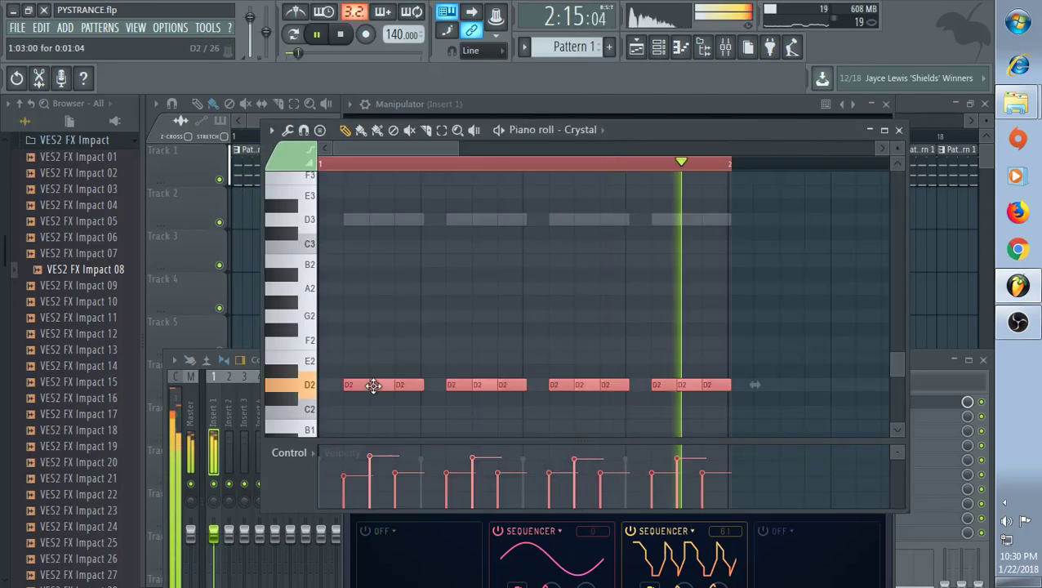
pyautogui.moveTo(360, 385); pyautogui.dragTo(352, 213)
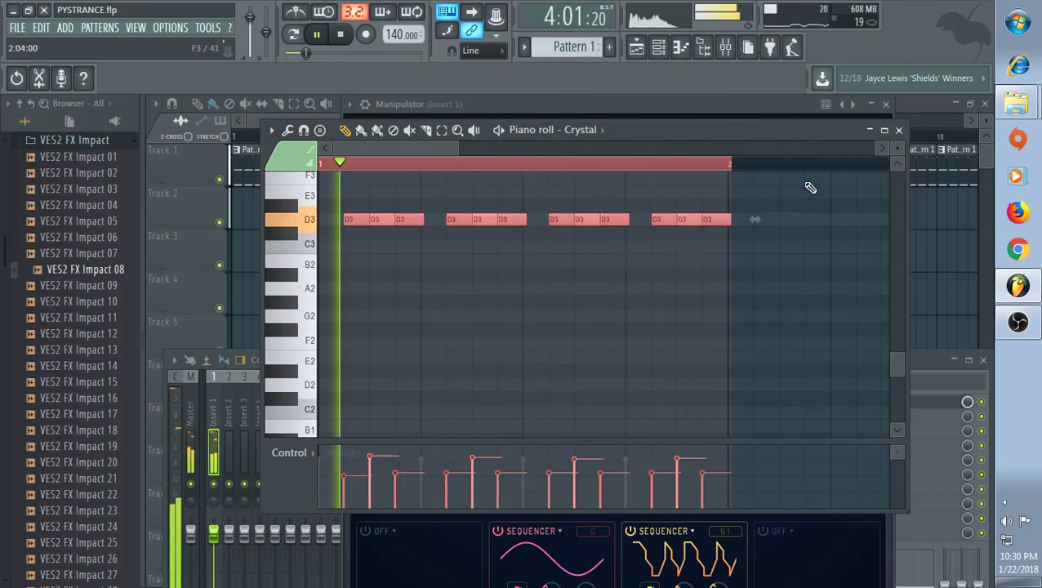
pyautogui.click(900, 130)
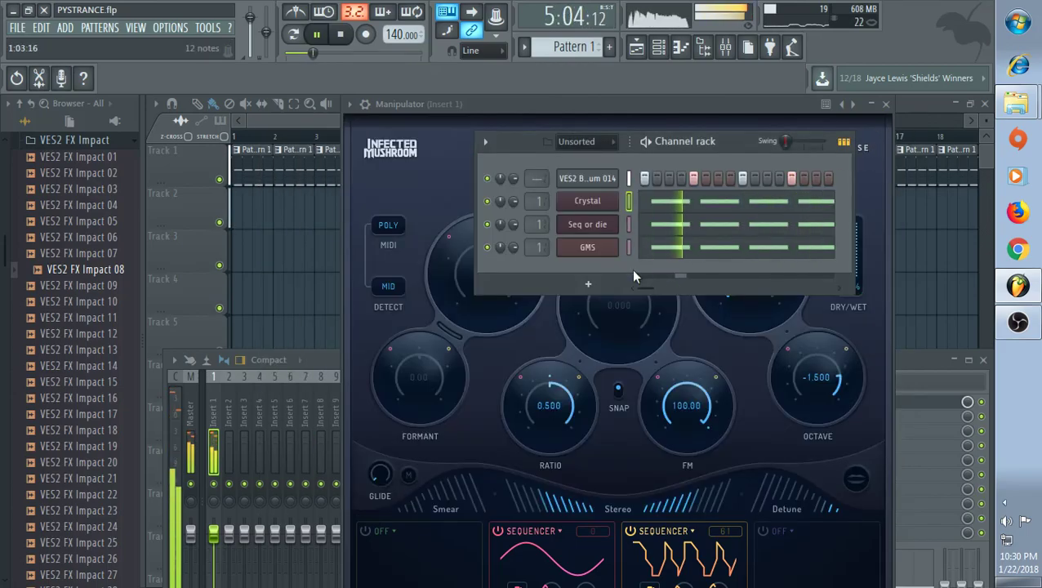
# - Mute the VES2 kick channel, disable Manipulator on mixer Insert 1, and play the song again
pyautogui.press('space')
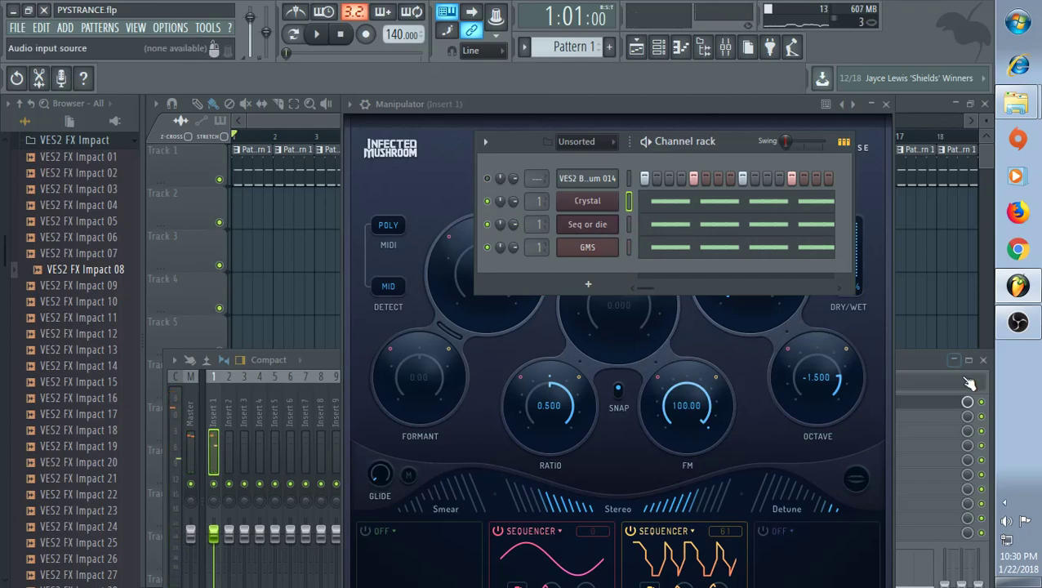
pyautogui.click(982, 403)
pyautogui.press('space')
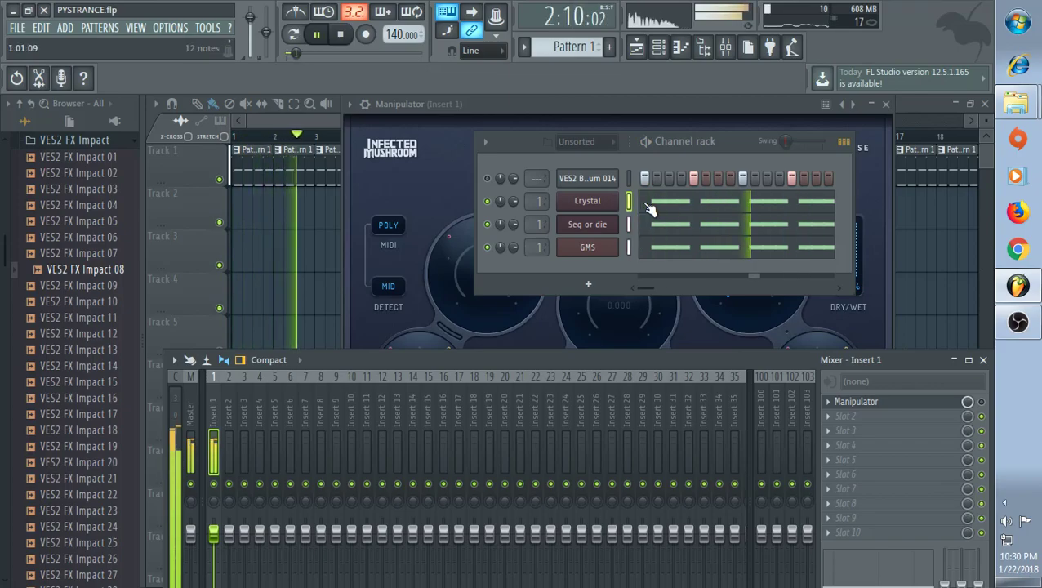
# - Try other pitches for the full set of Seq or die notes in the piano roll
pyautogui.click(668, 231)
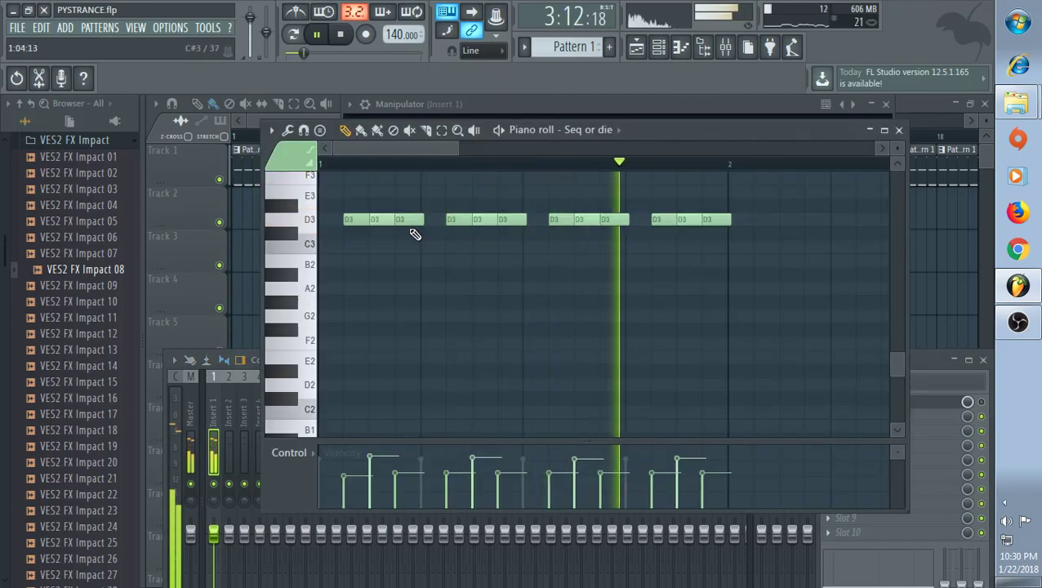
pyautogui.hotkey('ctrl', 'a')
pyautogui.scroll(3, 389, 229)
pyautogui.scroll(-5, 375, 190)
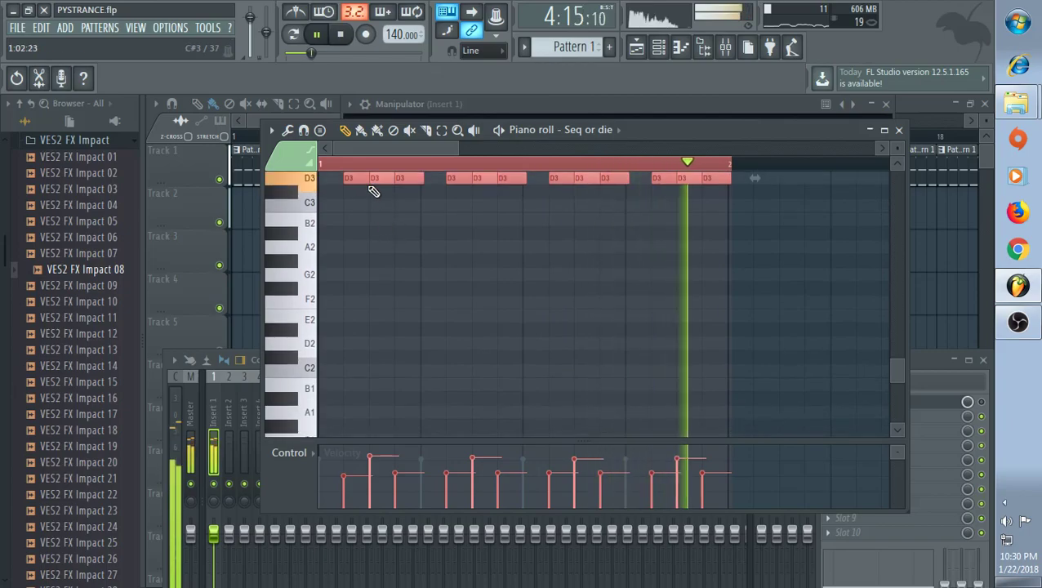
pyautogui.moveTo(375, 181)
pyautogui.mouseDown()
pyautogui.moveTo(379, 351)
pyautogui.moveTo(365, 179)
pyautogui.mouseUp()
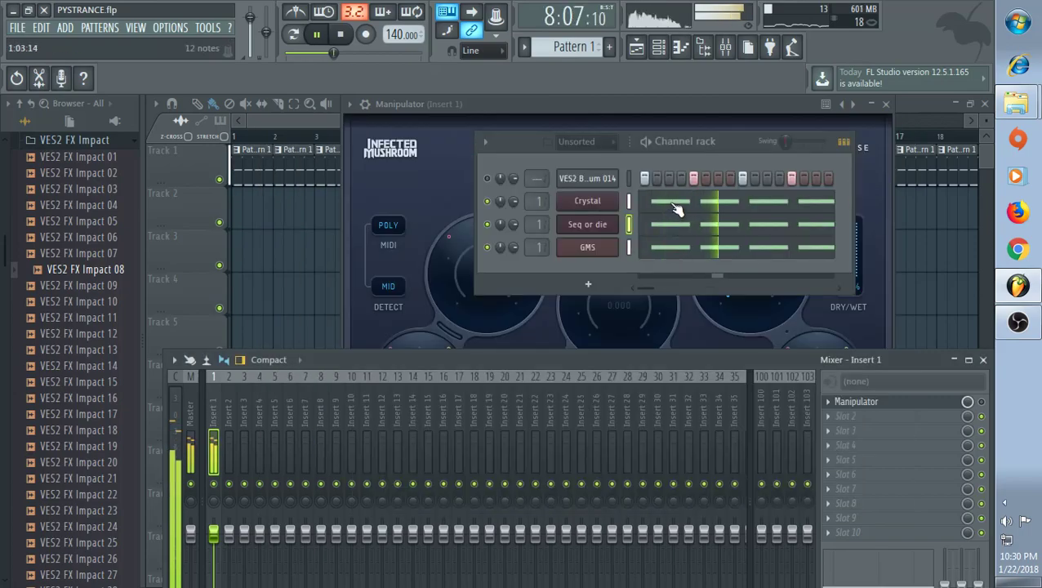
# - Check the pitches of the Crystal and GMS notes in their piano rolls while listening
pyautogui.click(676, 210)
pyautogui.scroll(3, 475, 269)
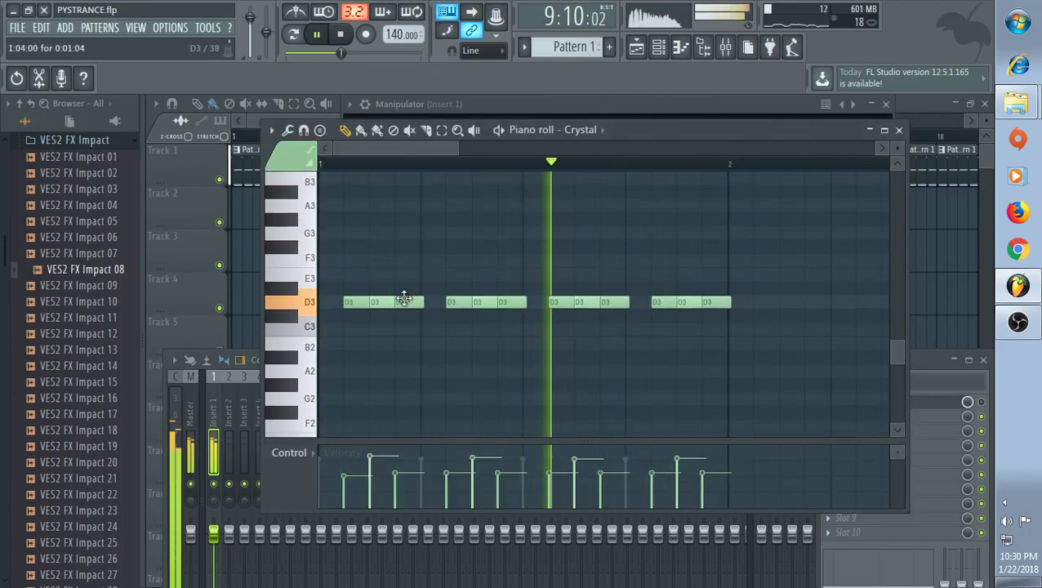
pyautogui.click(898, 129)
pyautogui.click(674, 248)
pyautogui.scroll(3, 639, 258)
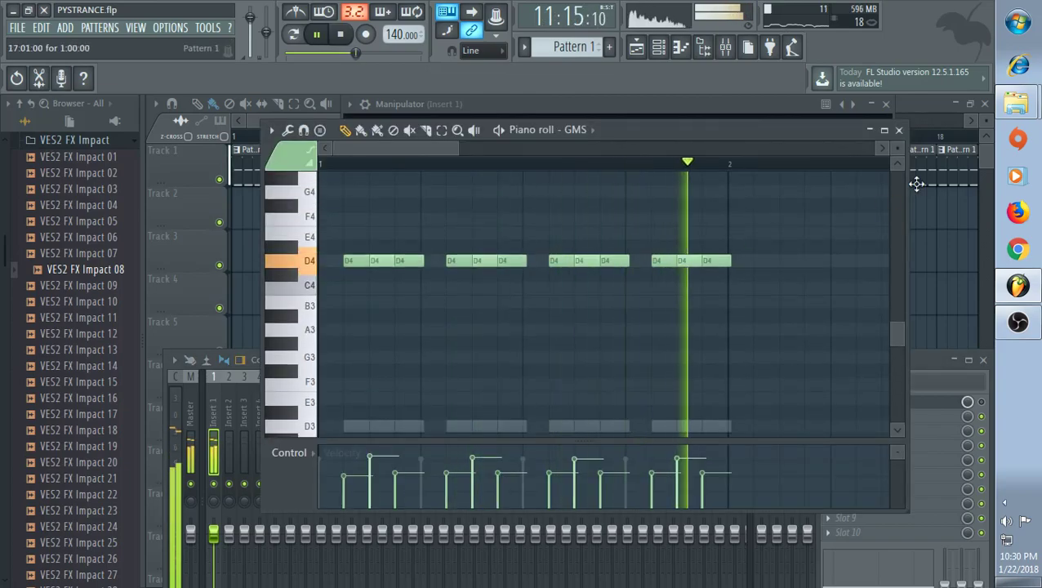
pyautogui.press('space')
pyautogui.click(898, 129)
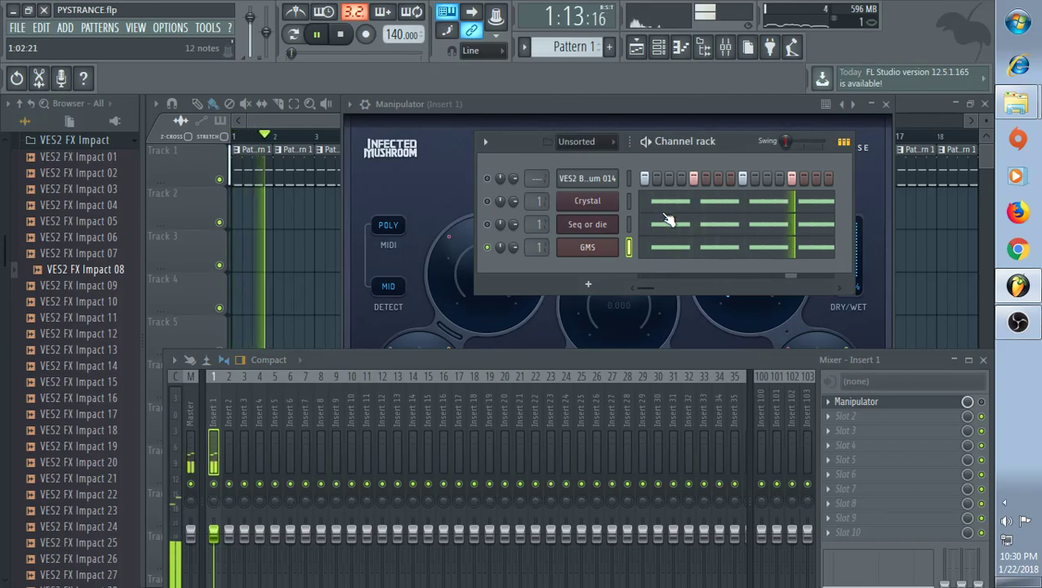
# - Unmute the kick channel, open the GMS synth, and position its window below the channel rack
pyautogui.click(490, 179)
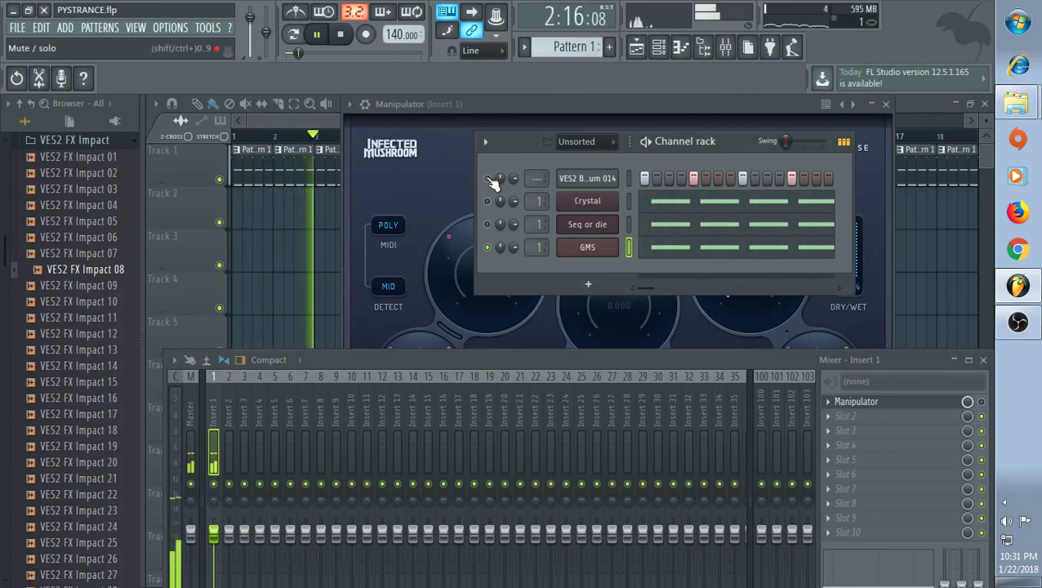
pyautogui.click(596, 247)
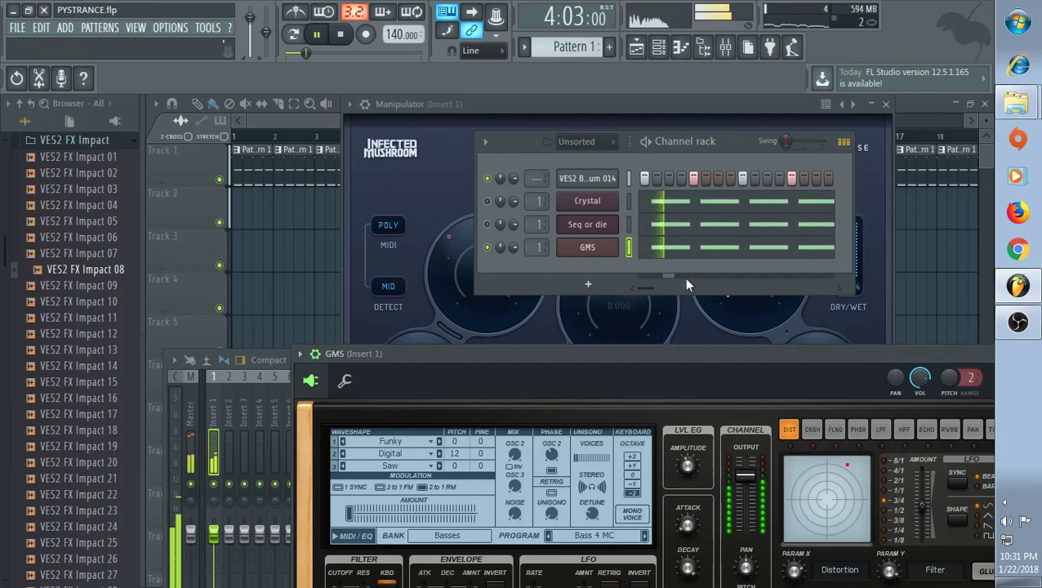
pyautogui.moveTo(832, 359); pyautogui.dragTo(734, 213)
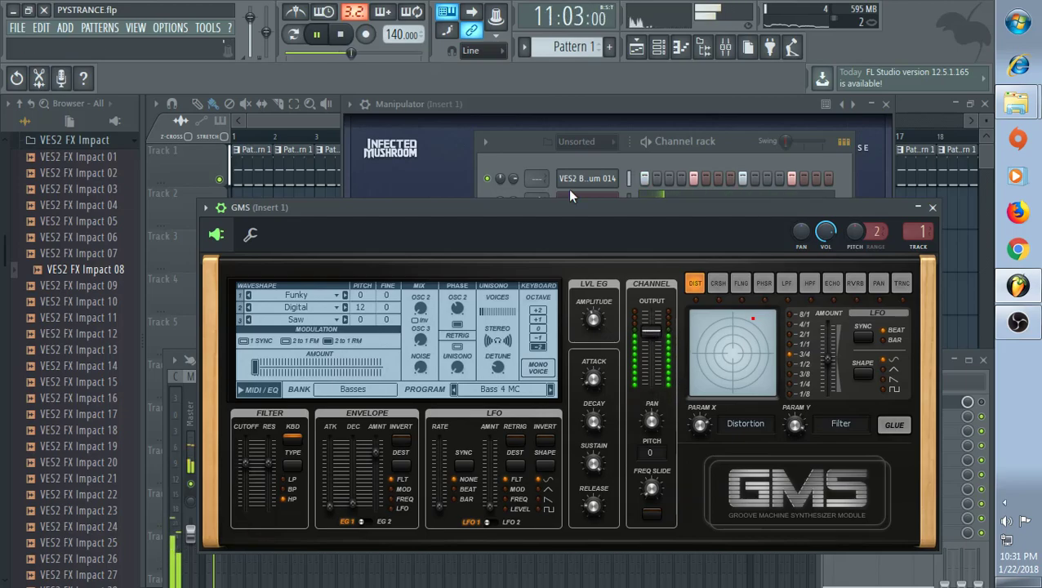
pyautogui.moveTo(549, 214); pyautogui.dragTo(605, 219)
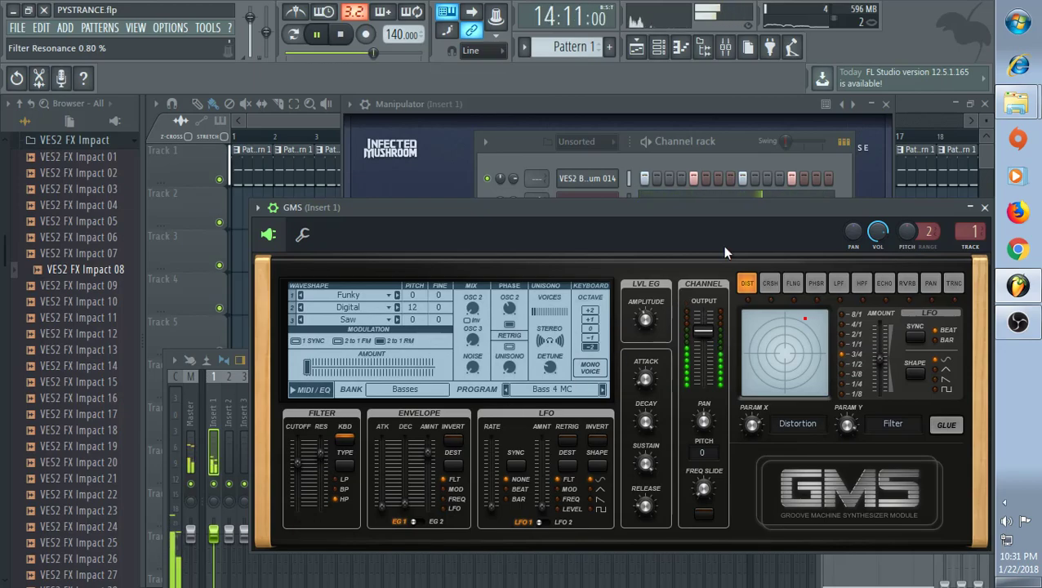
pyautogui.moveTo(737, 219); pyautogui.dragTo(717, 343)
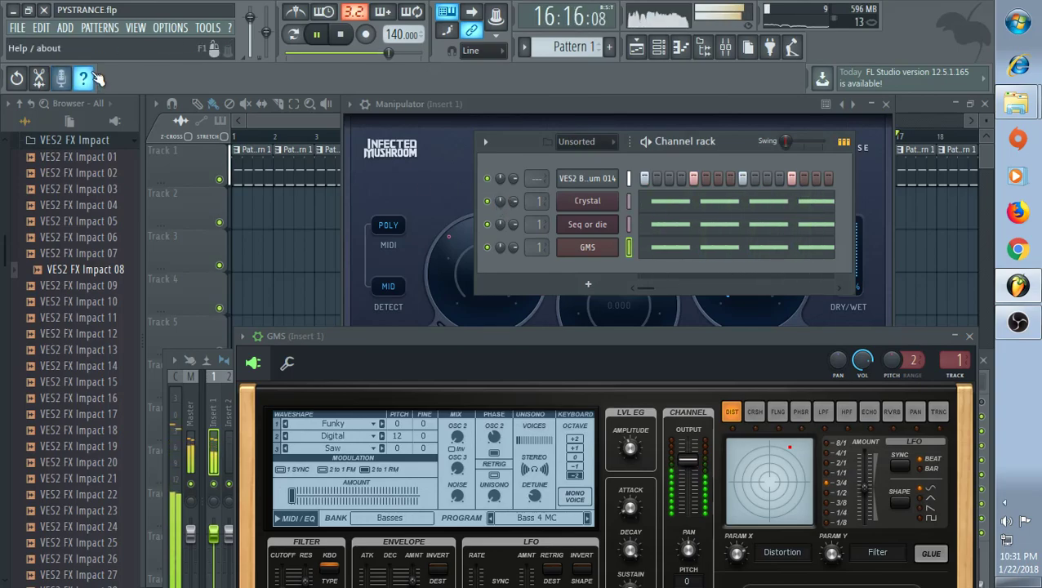
# - Save the project and bring the playlist to the front
pyautogui.click(17, 27)
pyautogui.click(62, 90)
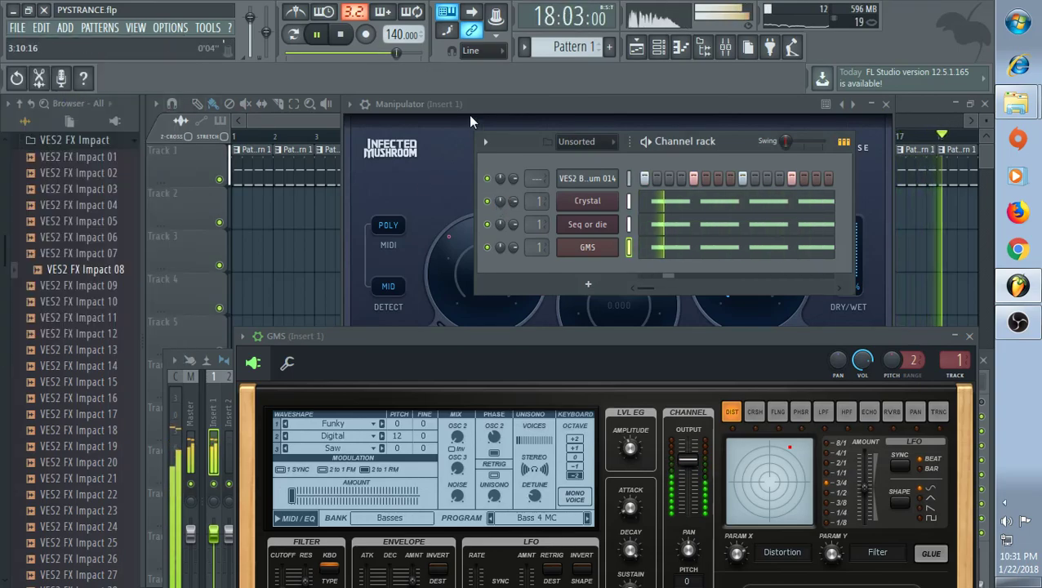
pyautogui.click(325, 113)
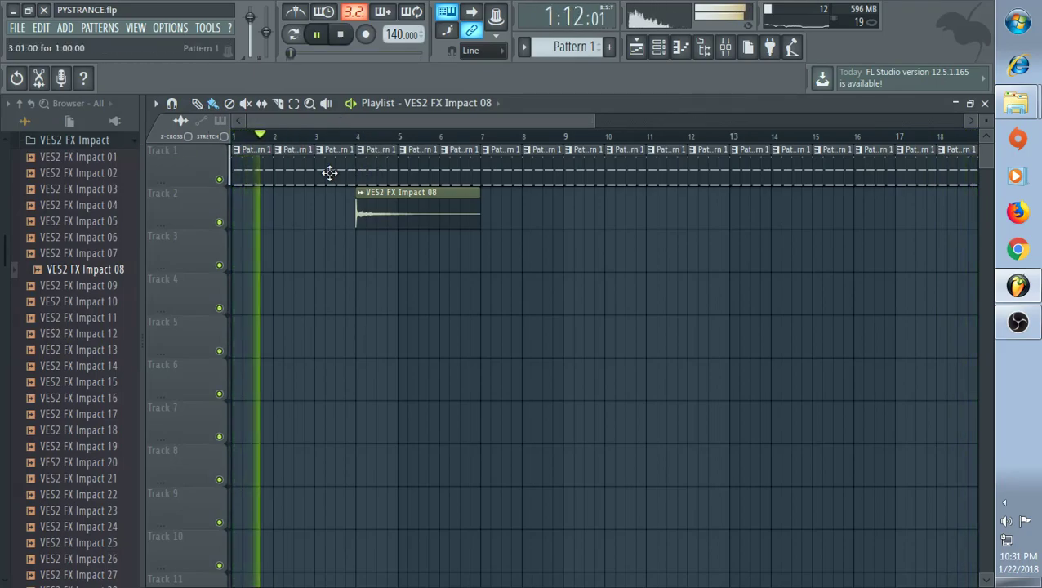
# - Stop playback and create an automation clip for the master volume
pyautogui.press('space')
pyautogui.rightClick(251, 22)
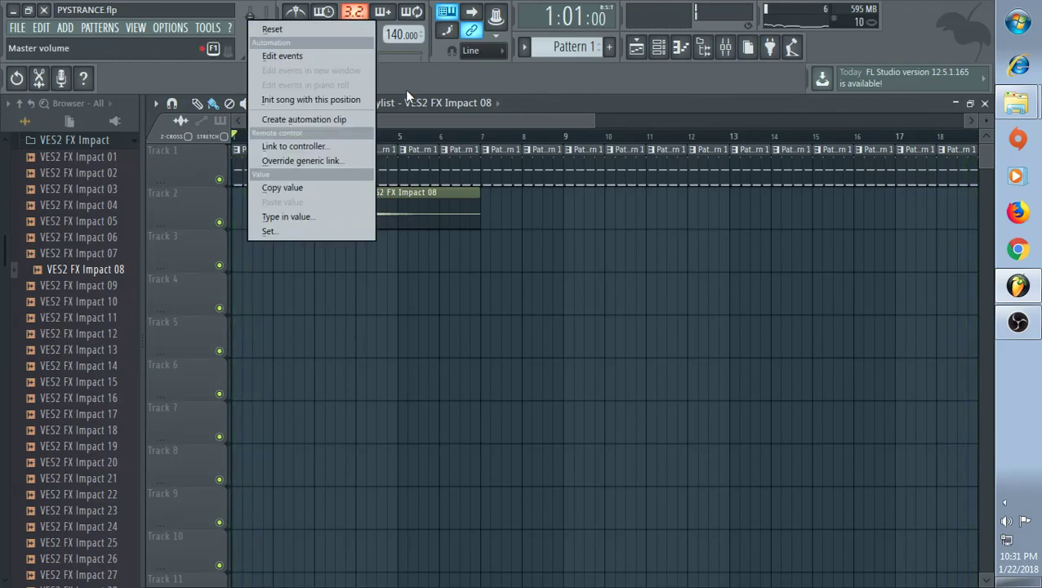
pyautogui.click(357, 119)
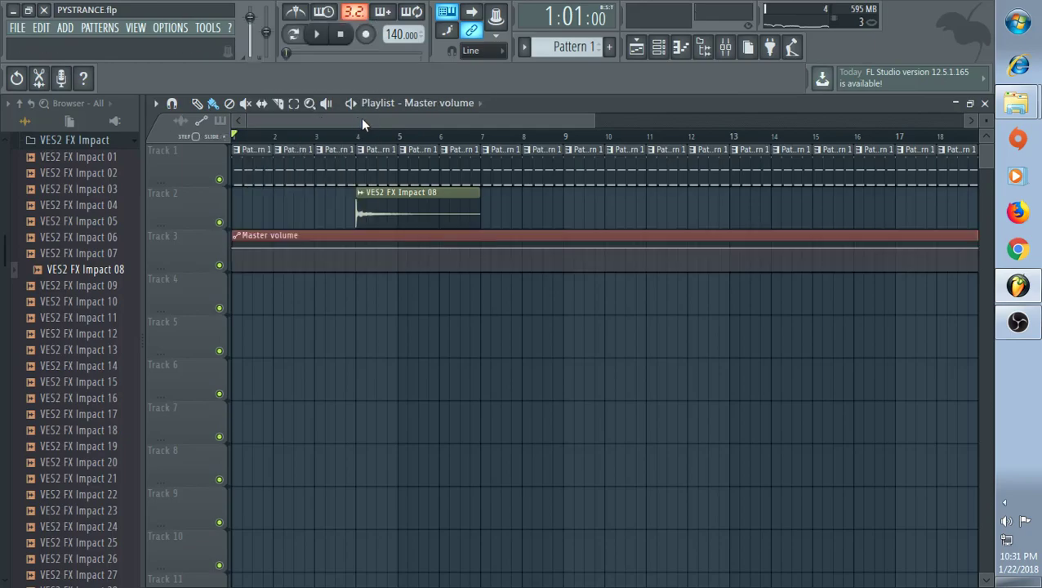
# - Shape the Master volume clip into a fade-in that rises from zero at bar 1 until bar 2, and play it
pyautogui.rightClick(234, 248)
pyautogui.rightClick(242, 247)
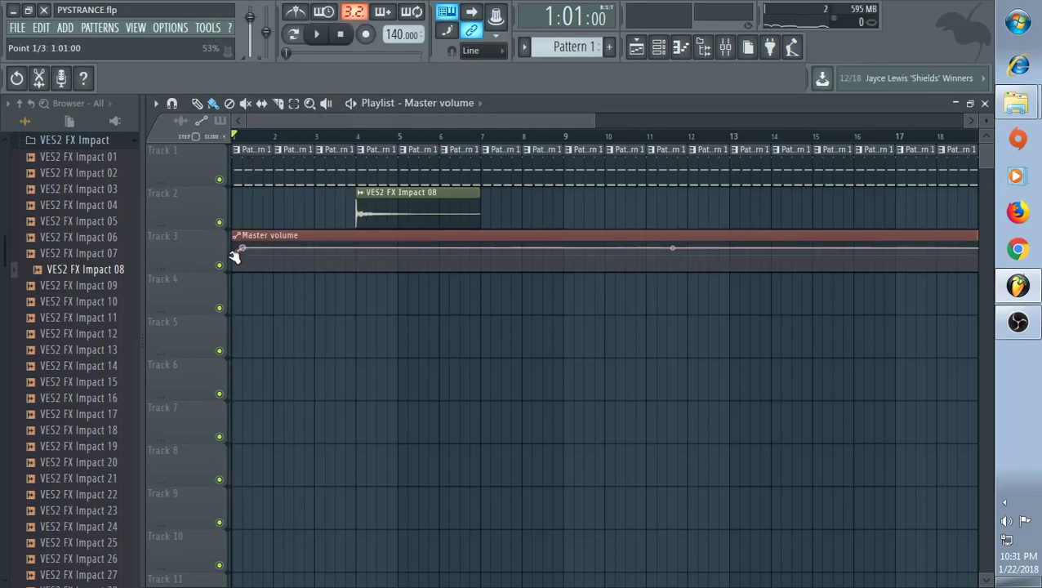
pyautogui.press('space')
pyautogui.press('space')
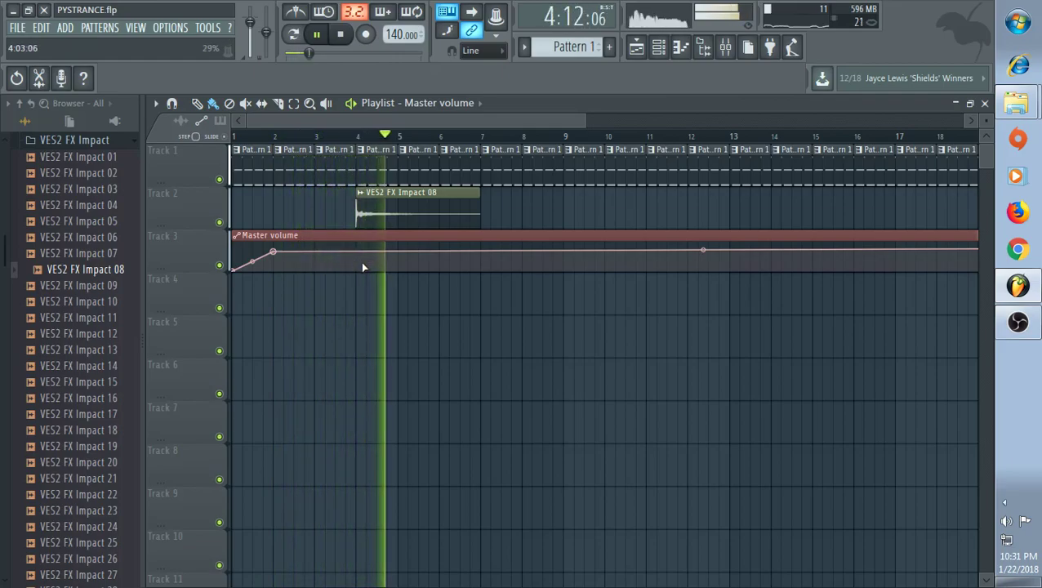
# - Audition more impact samples and place VES2 FX Impact 17 on playlist Track 4 at bar 9
pyautogui.click(97, 399)
pyautogui.click(112, 415)
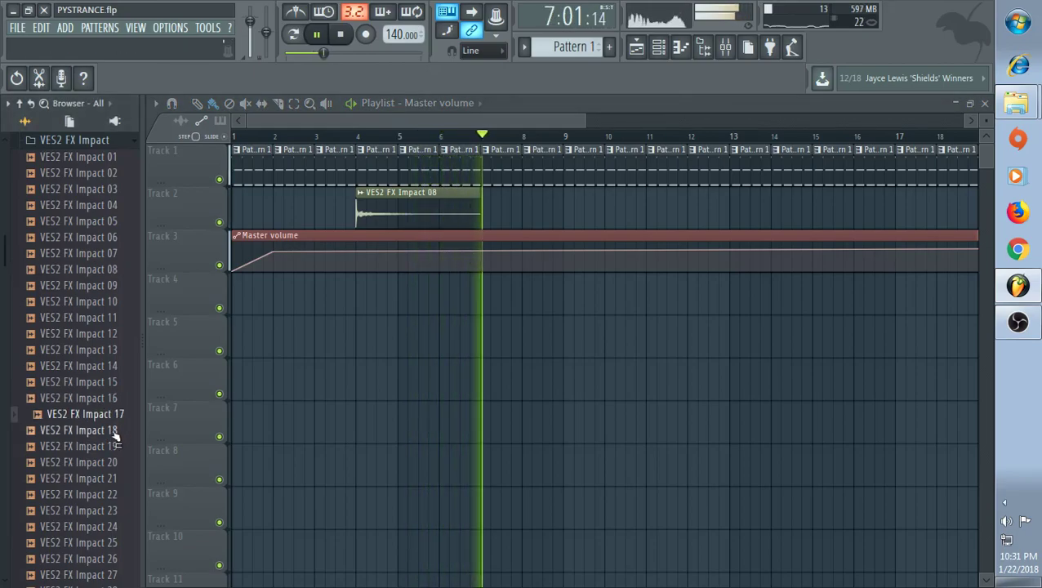
pyautogui.moveTo(116, 418); pyautogui.dragTo(570, 299)
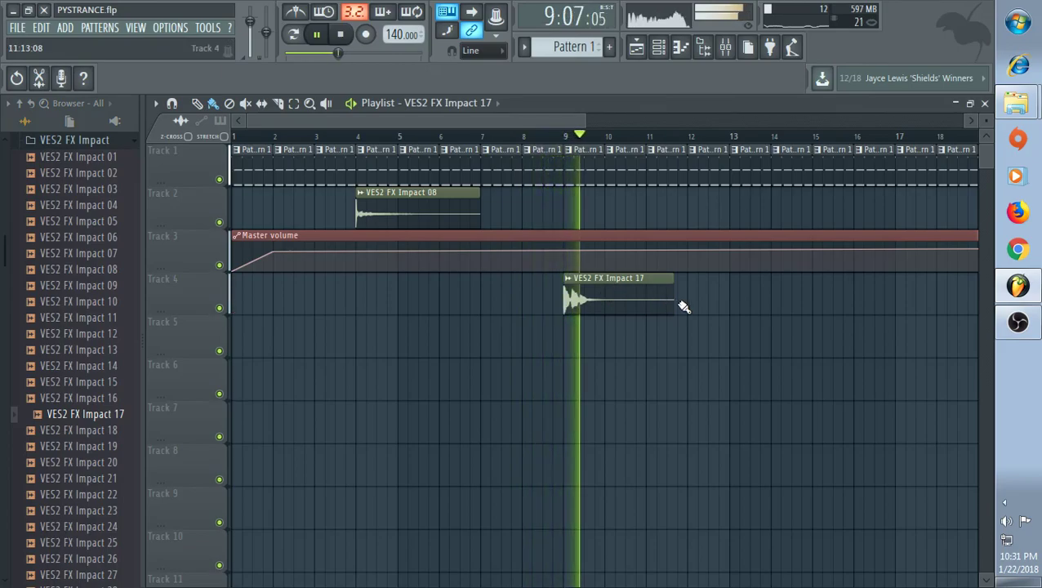
# - Stop playback, show the Unsorted channels in the channel rack, and open the Crystal notes in the piano roll
pyautogui.moveTo(588, 121); pyautogui.dragTo(704, 117)
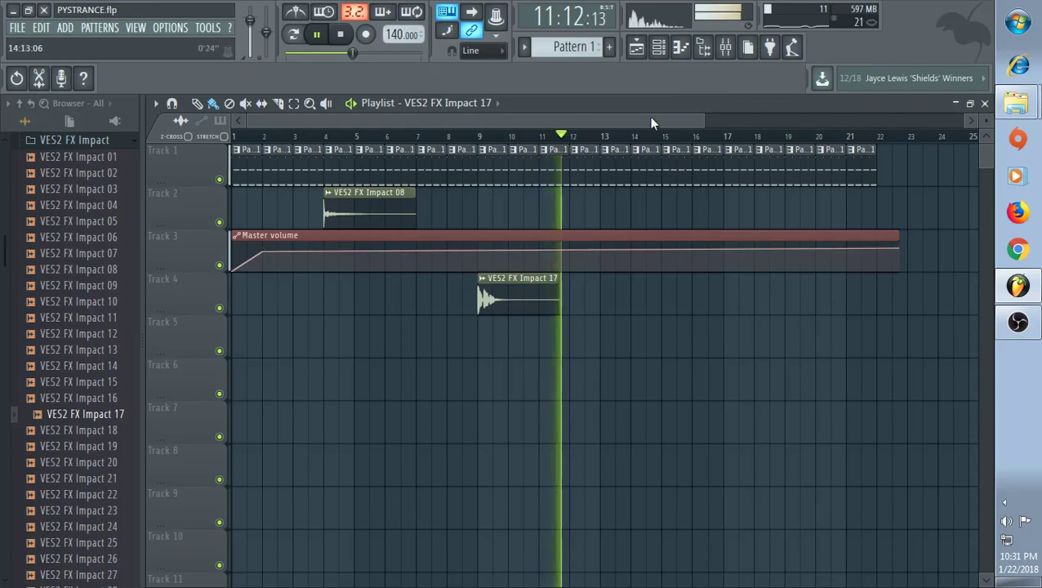
pyautogui.press('space')
pyautogui.click(659, 46)
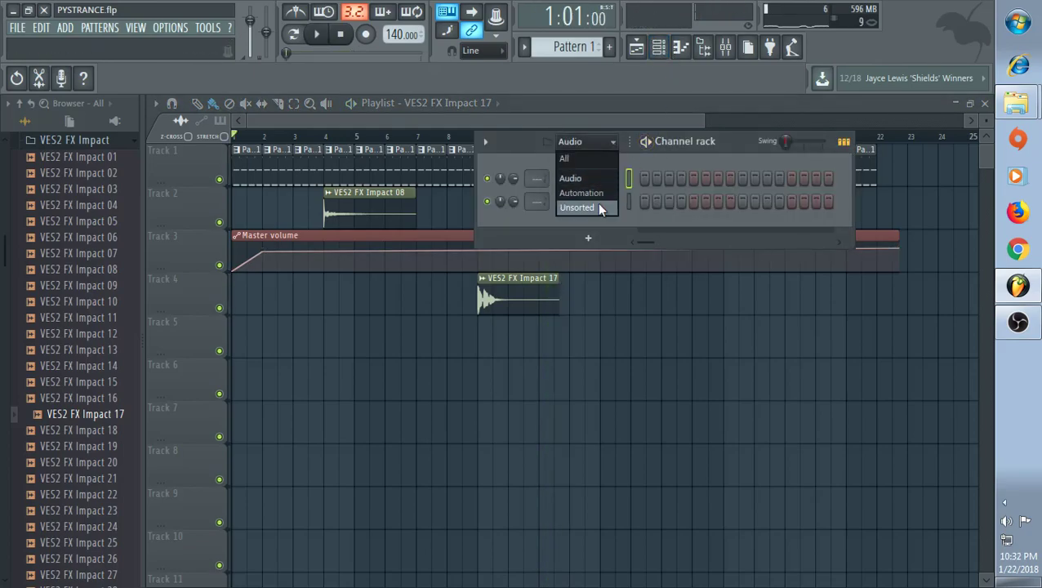
pyautogui.click(598, 208)
pyautogui.click(653, 207)
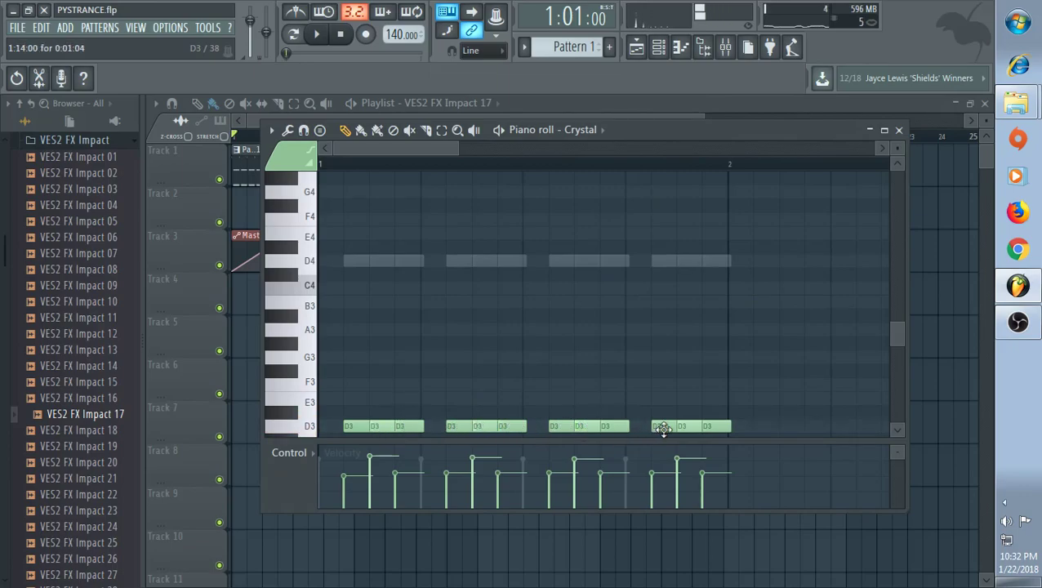
# - Examine the GMS notes in the piano roll and play the pattern with only the GMS channel soloed
pyautogui.click(899, 131)
pyautogui.click(685, 252)
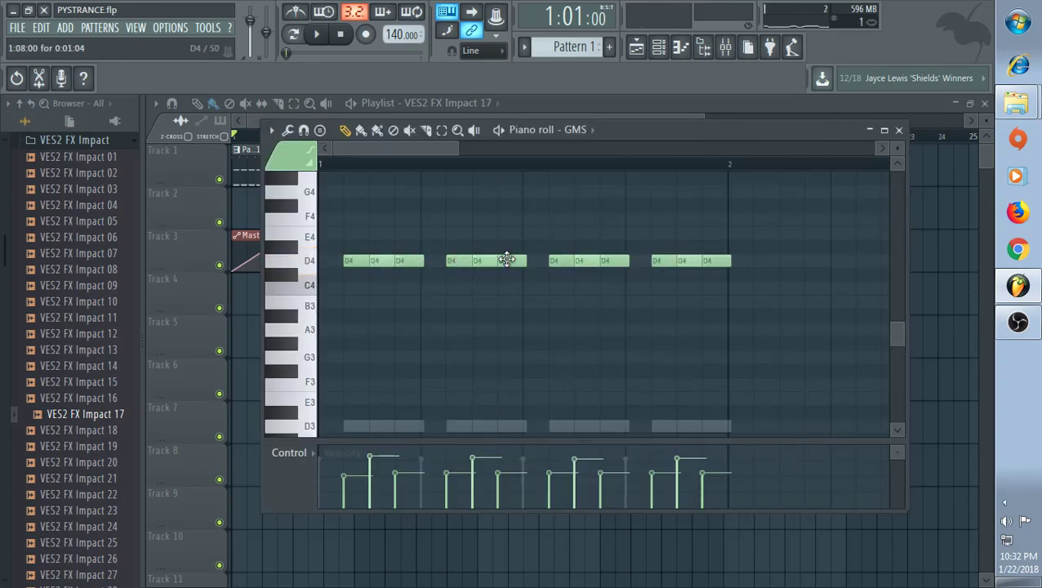
pyautogui.click(500, 133)
pyautogui.press('space')
pyautogui.click(899, 130)
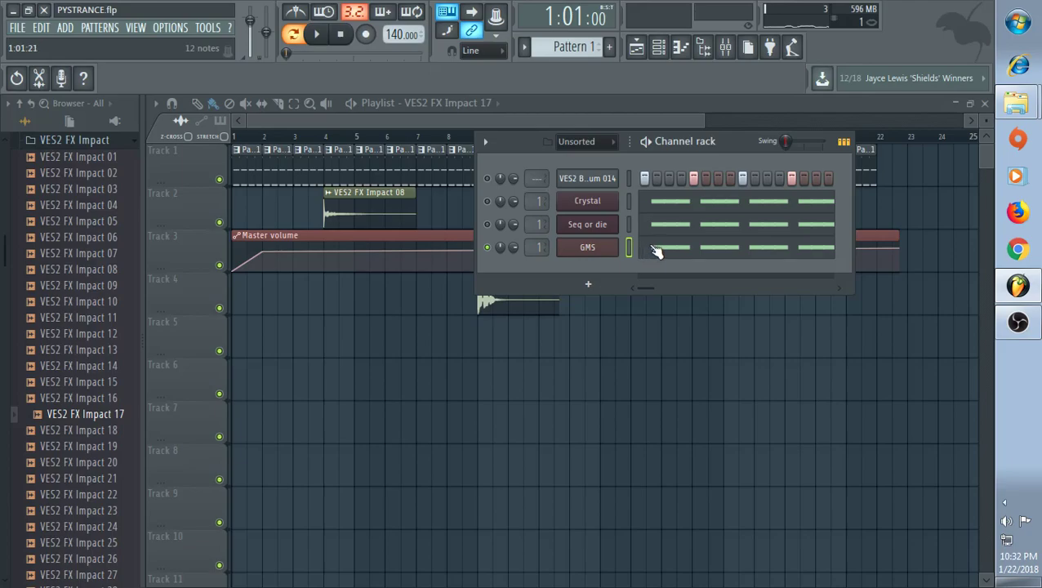
pyautogui.click(658, 250)
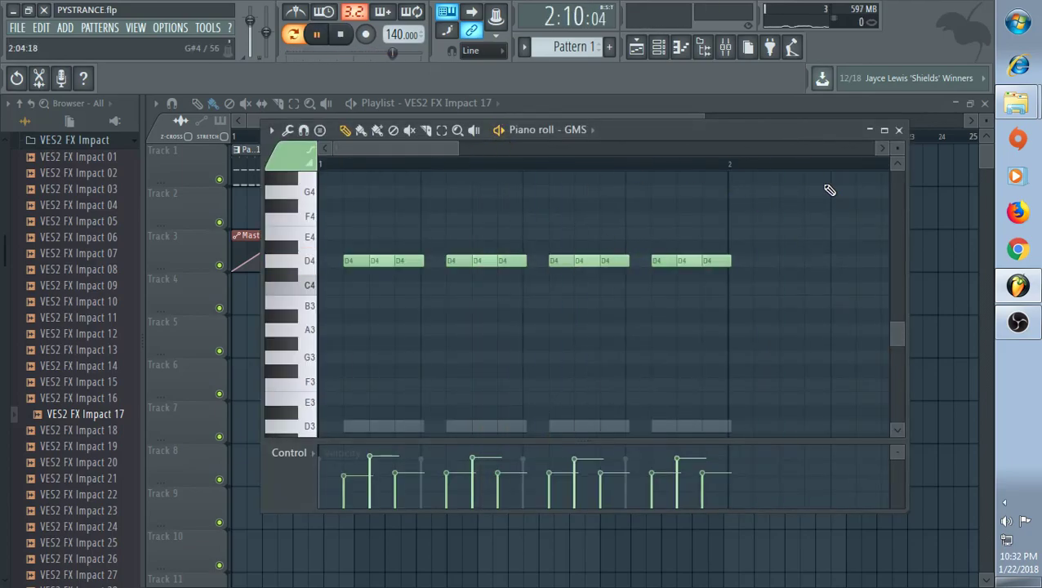
pyautogui.click(899, 131)
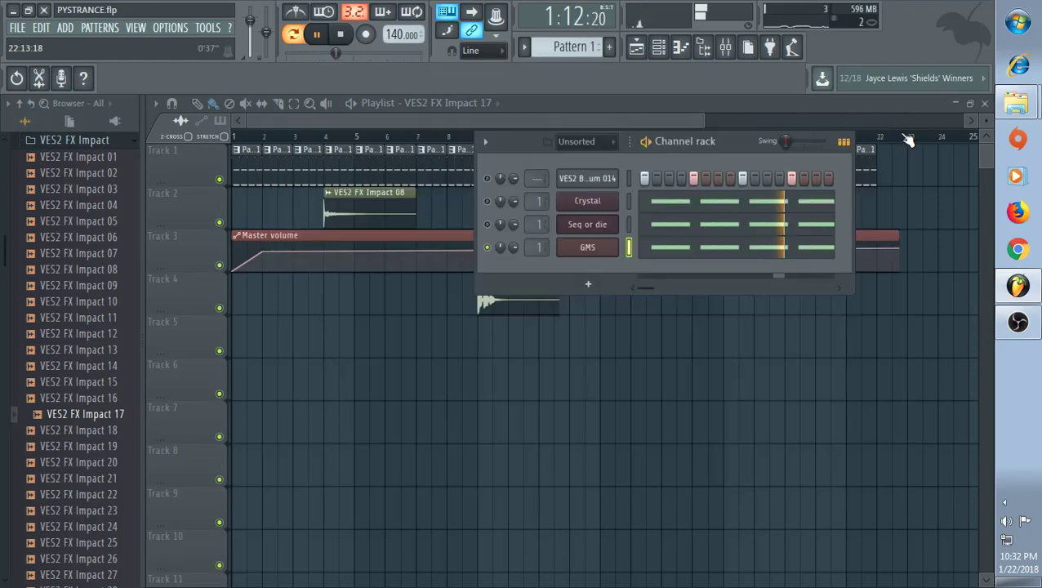
# - Play the arrangement from bar 1 with all Unsorted channels unmuted, and save the project
pyautogui.click(248, 138)
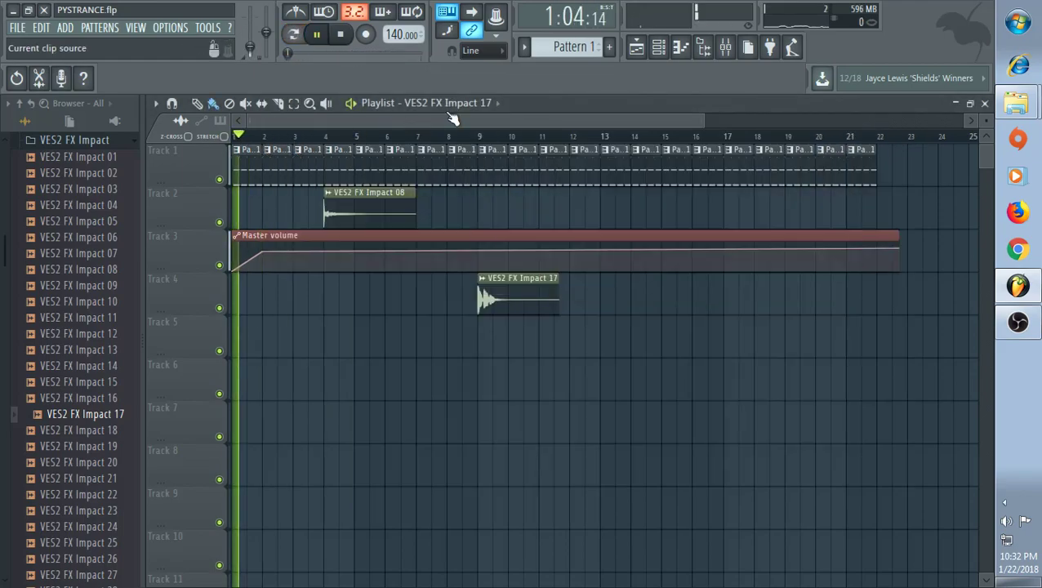
pyautogui.click(659, 49)
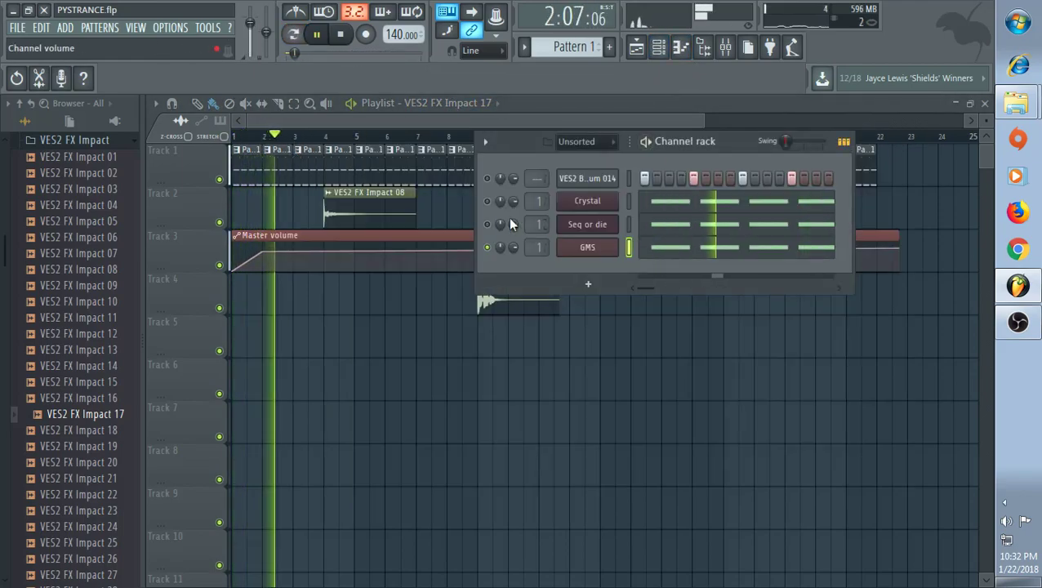
pyautogui.click(487, 178)
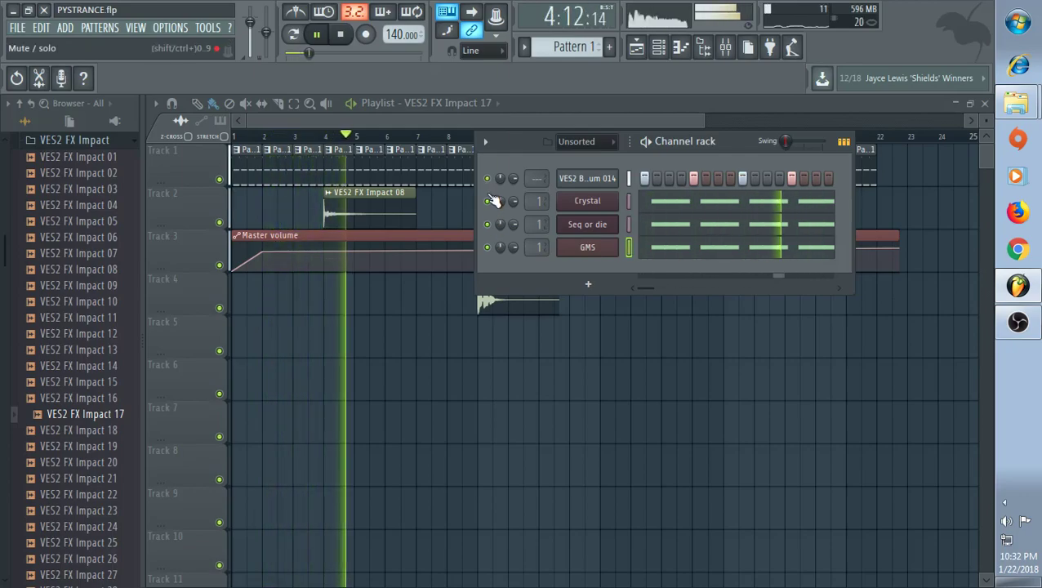
pyautogui.click(18, 28)
pyautogui.click(32, 93)
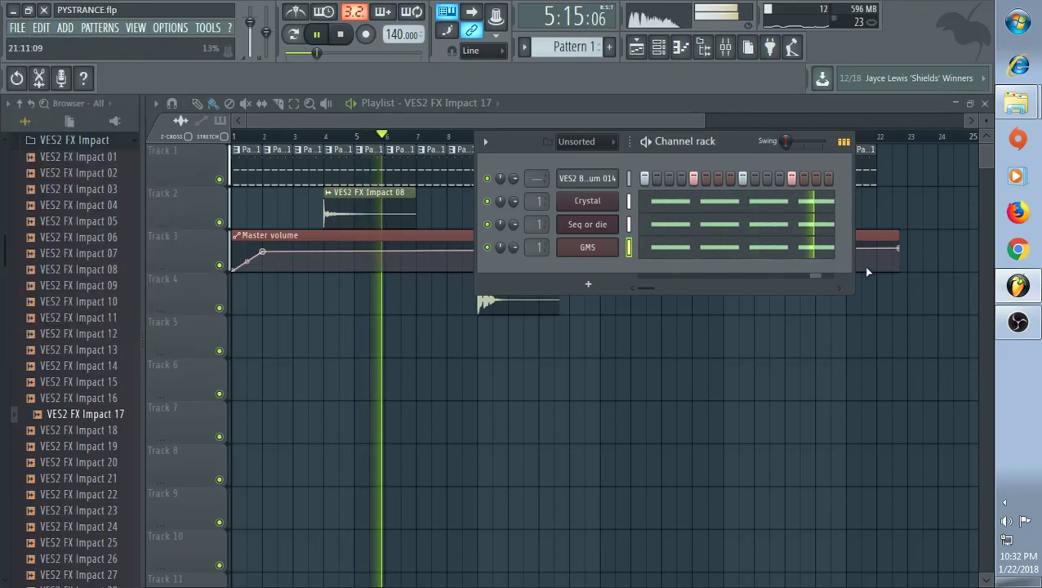